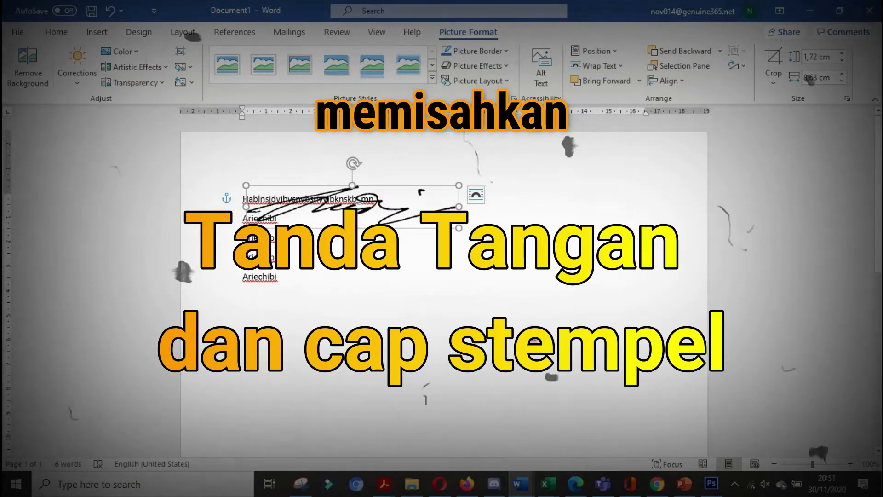
left_click(242, 316)
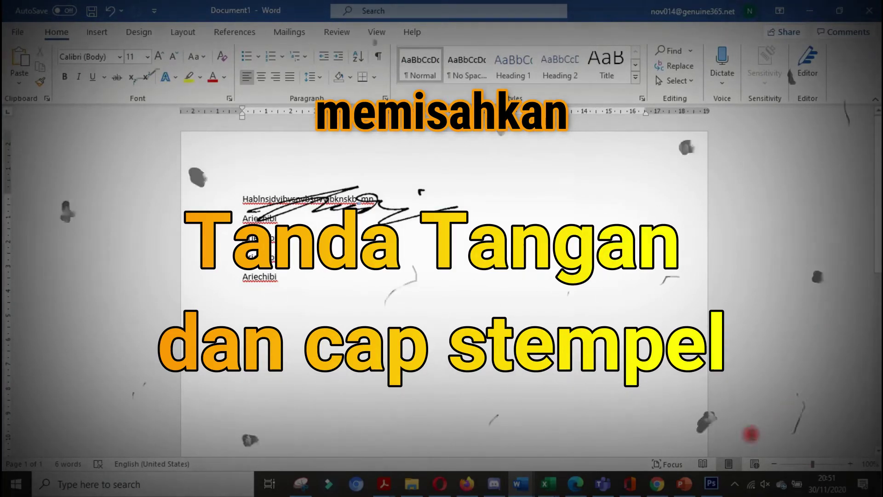
left_click(734, 483)
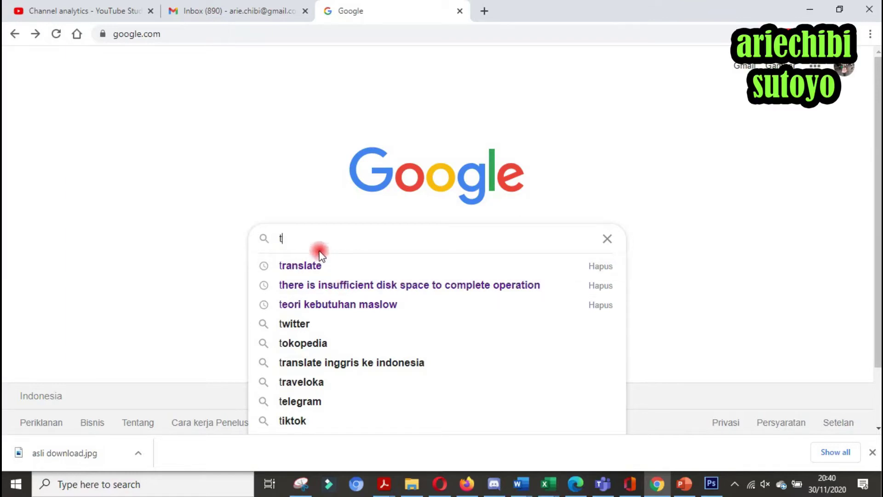
Search Google for "tanda tangan dan cap stempel", removing the old search suggestion, and show the image results
type("an")
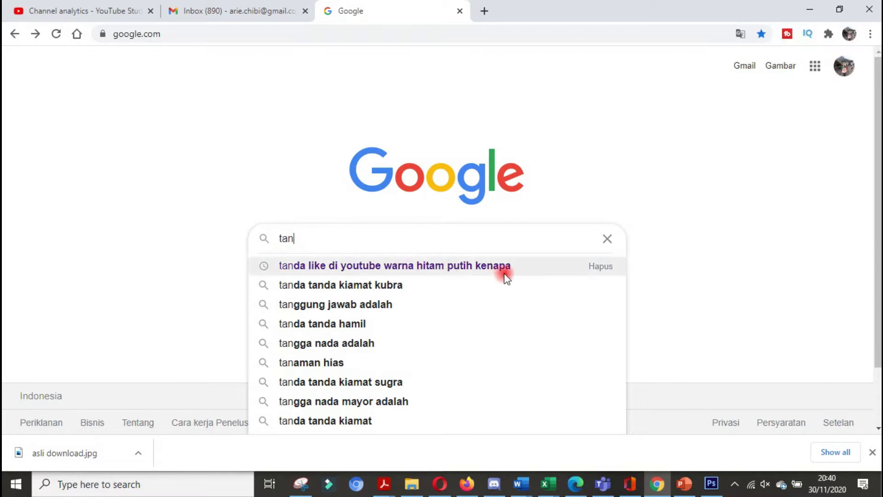
left_click(605, 267)
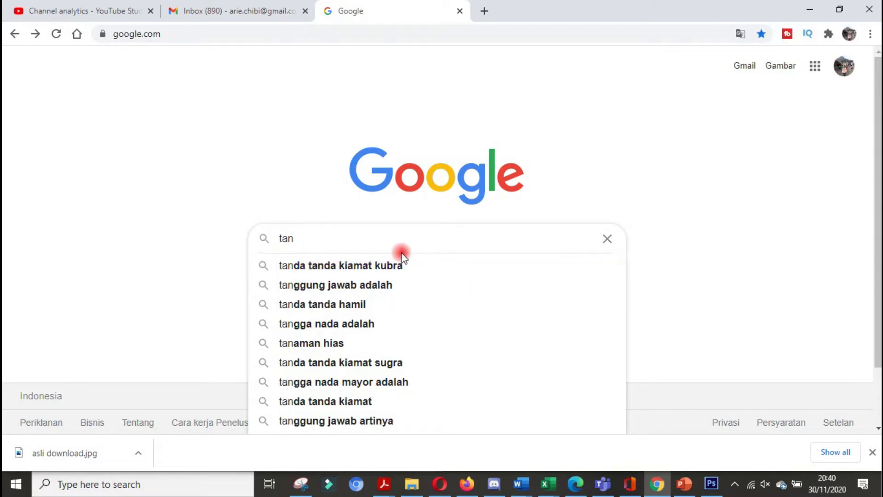
type("da t")
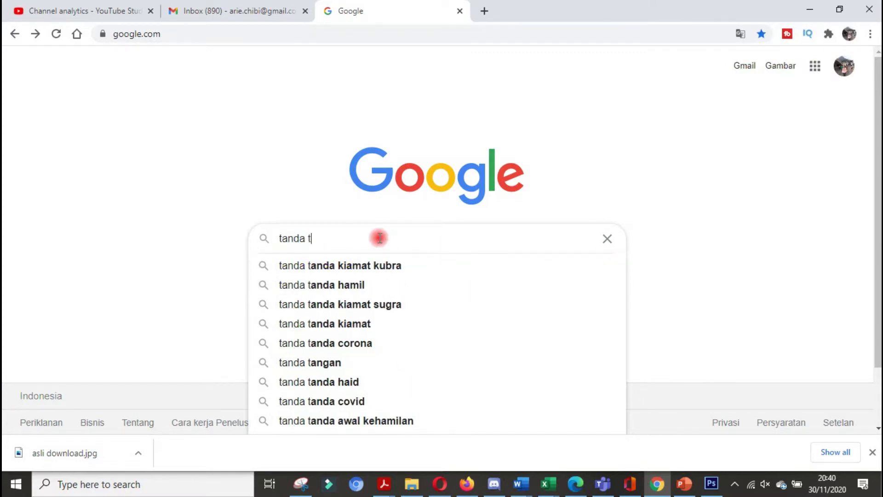
type("angan dan cap")
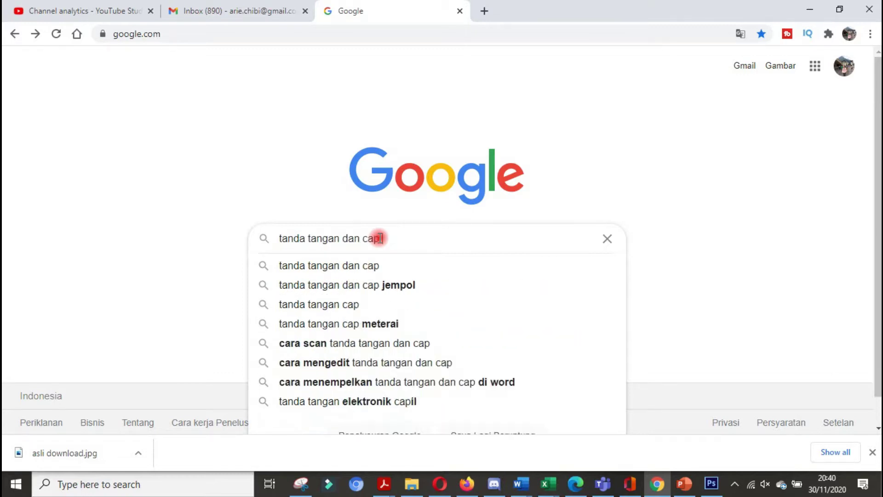
type(" stempel")
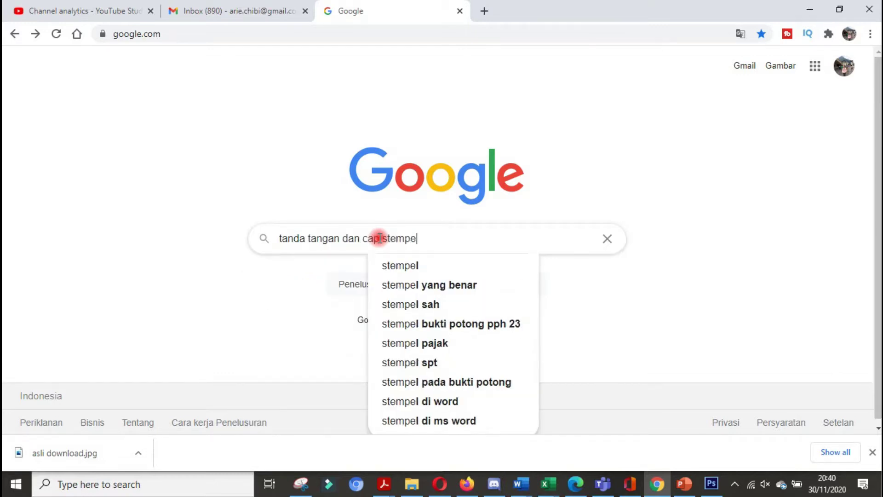
key("Return")
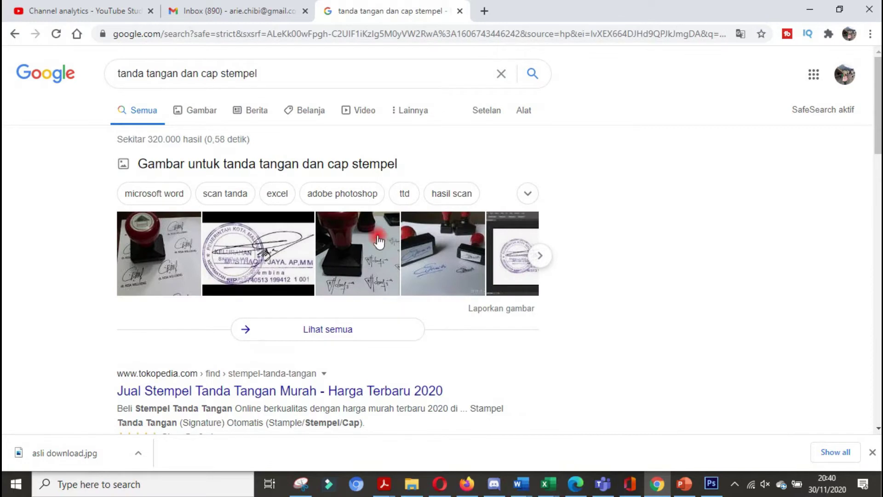
left_click(213, 112)
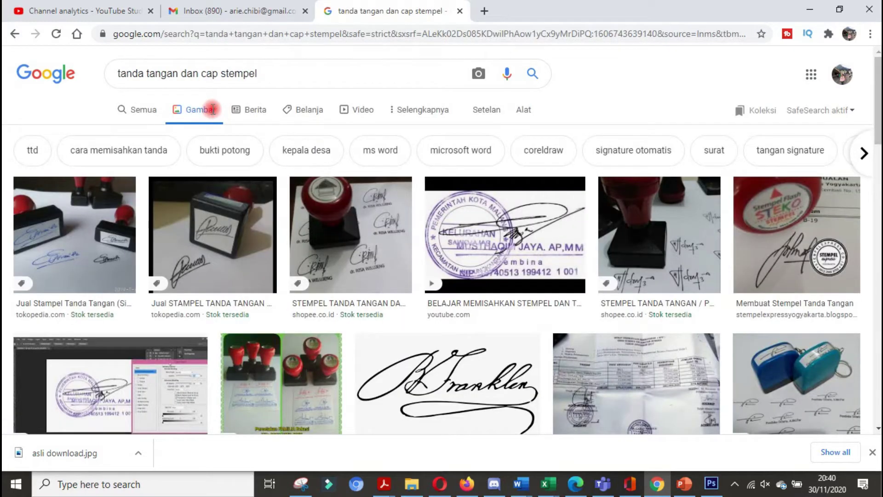
Replace the image search query with "surat kementerian" and run the search
left_click(276, 75)
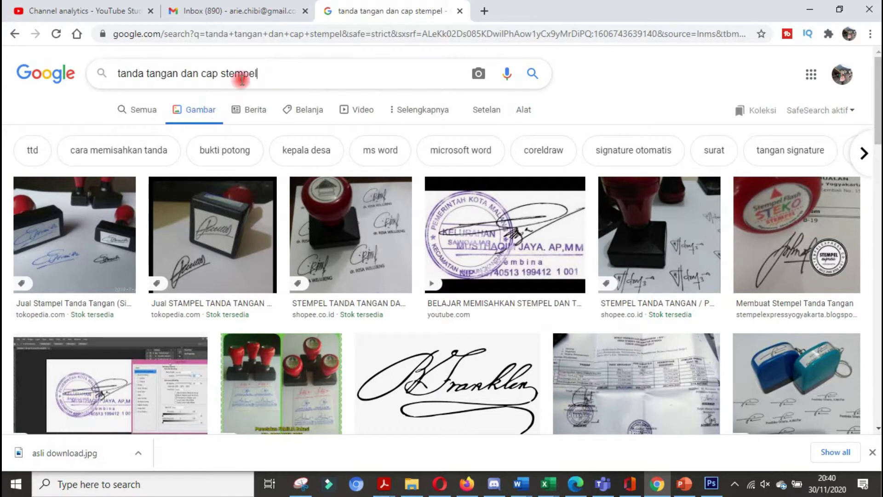
left_click_drag(256, 73, 120, 73)
type("surat")
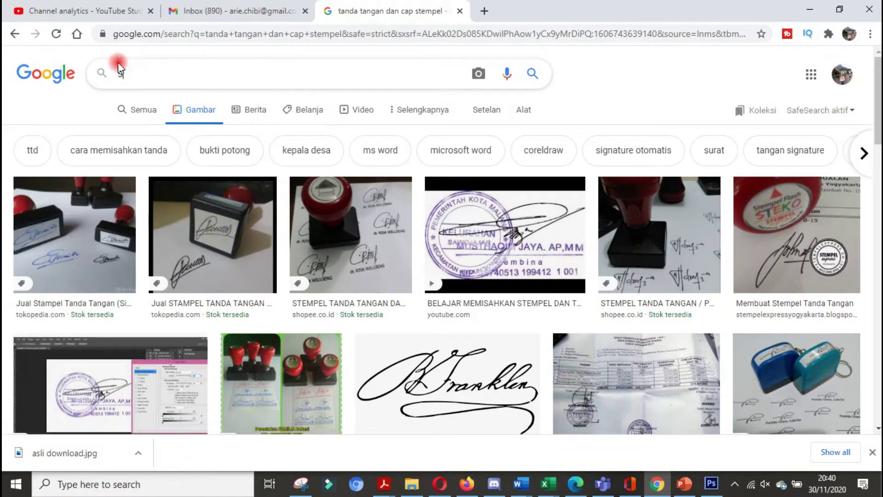
type(" kementerian")
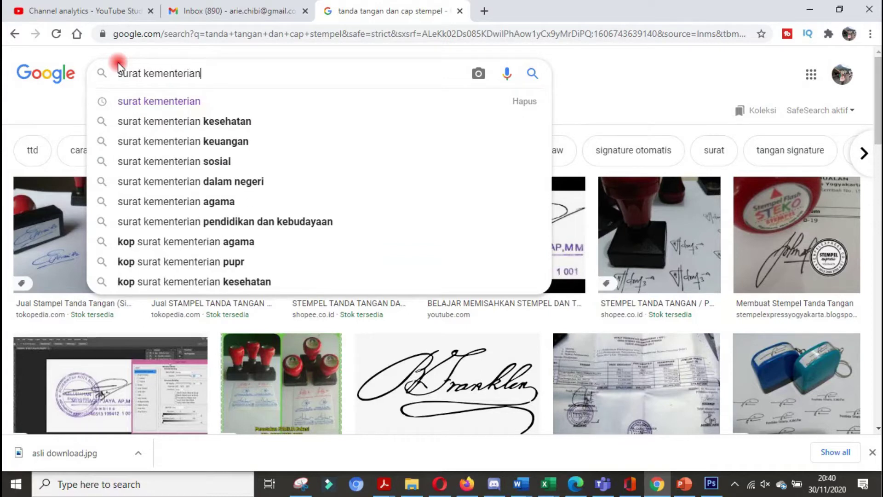
key("Return")
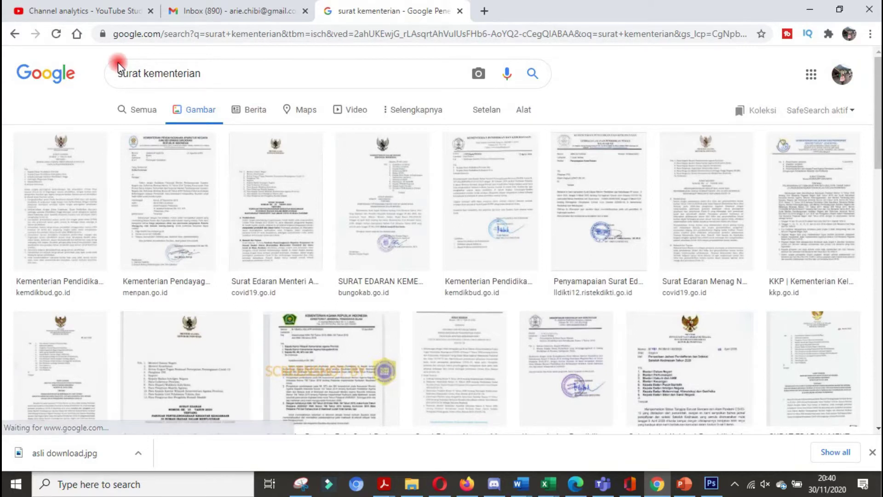
Open the Kementerian Pendayagunaan Aparatur Negara letter's source page and save 20180830_UndanganPekanbaru270918.pdf to the PS tandatangan folder
left_click(176, 222)
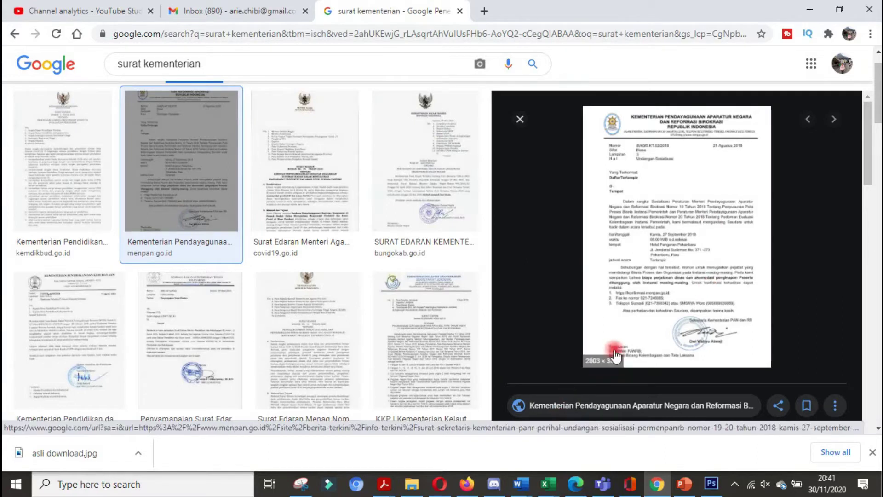
left_click(697, 271)
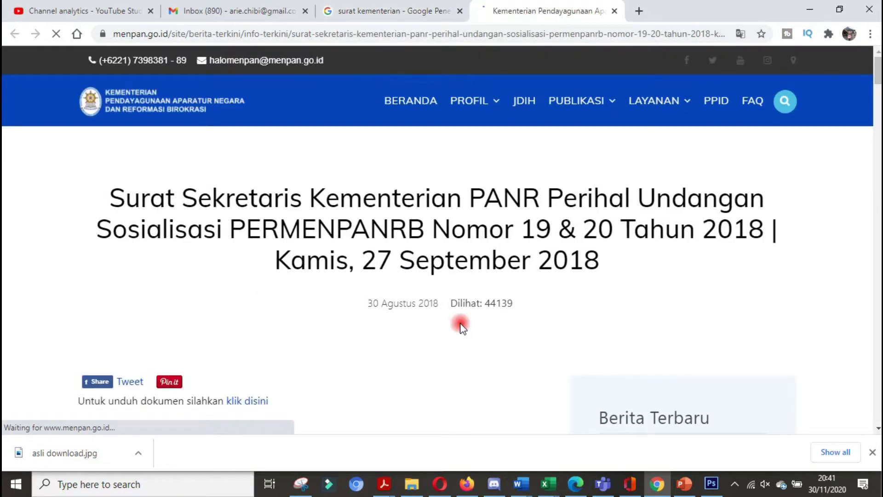
scroll(341, 370, "down", 5)
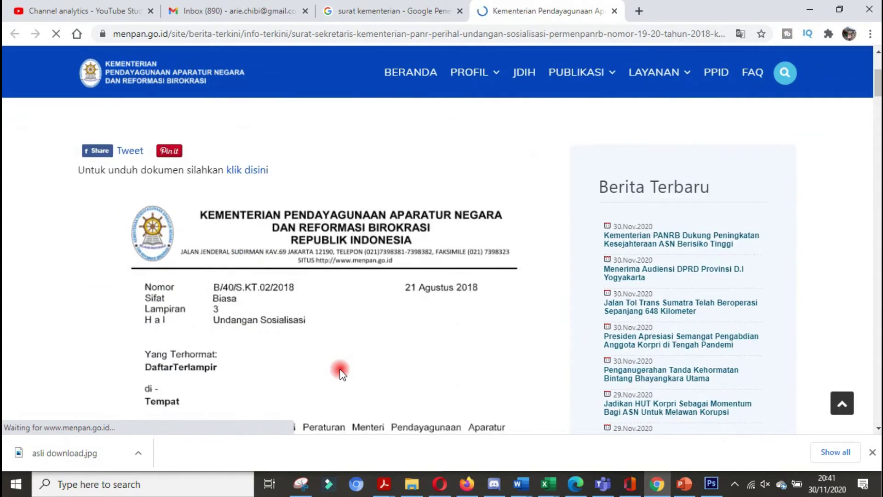
left_click(253, 170)
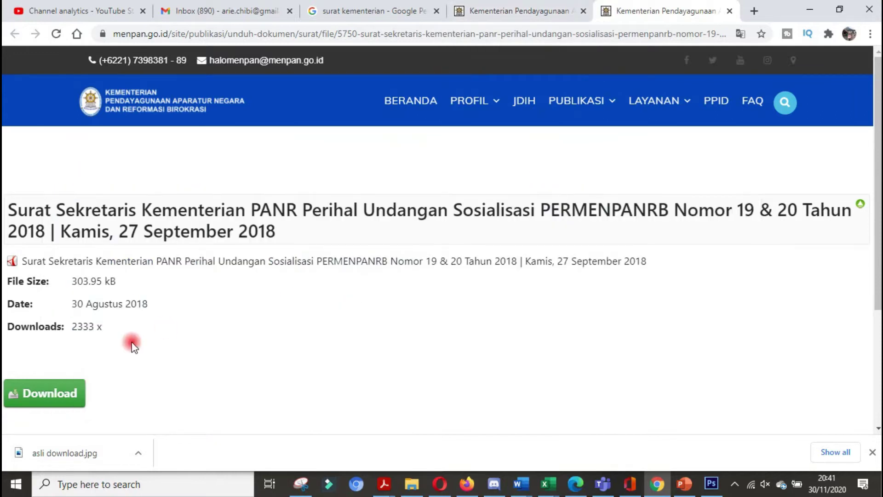
left_click(72, 393)
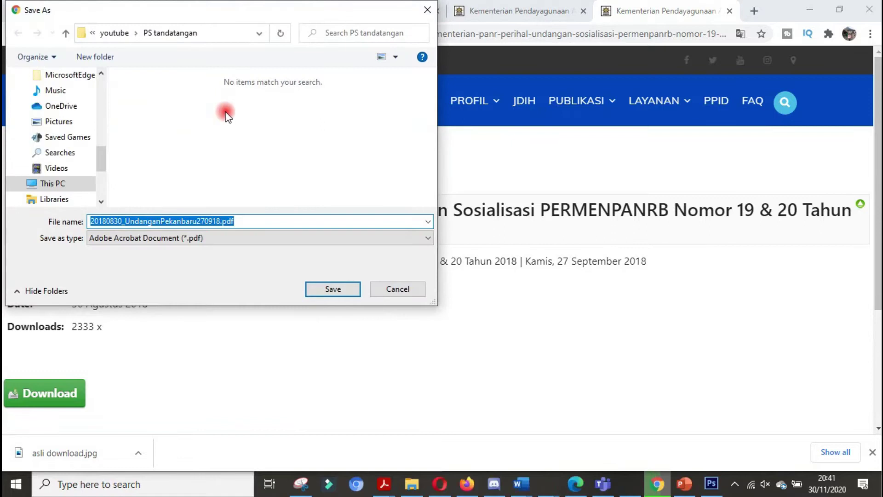
left_click(330, 290)
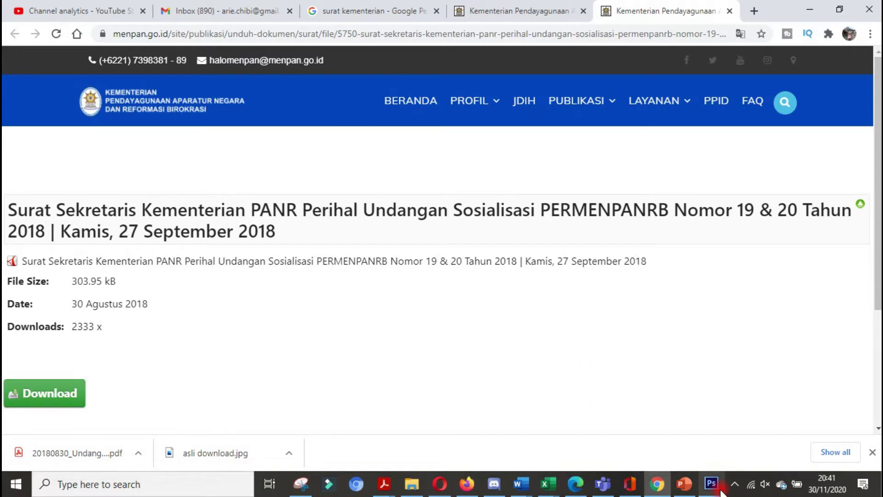
Switch to Photoshop, import page 1 of the downloaded invitation PDF at 300 pixels/inch, and flatten the image
mouse_move(721, 492)
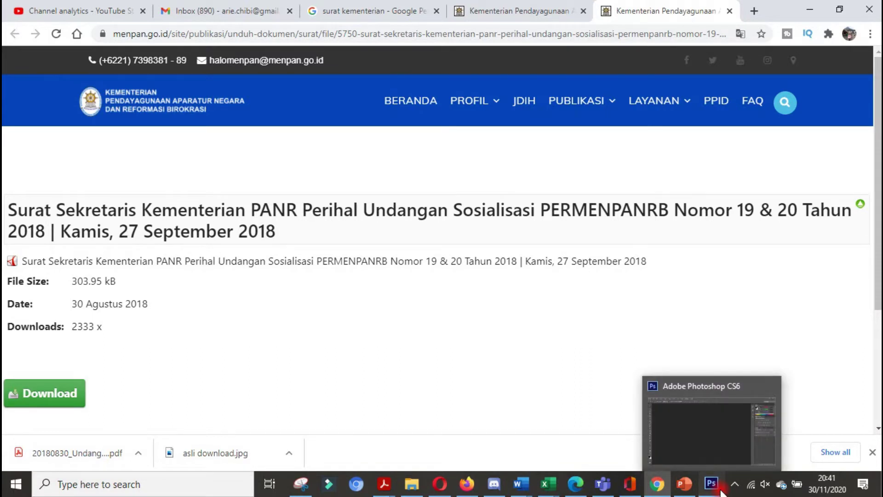
left_click(721, 490)
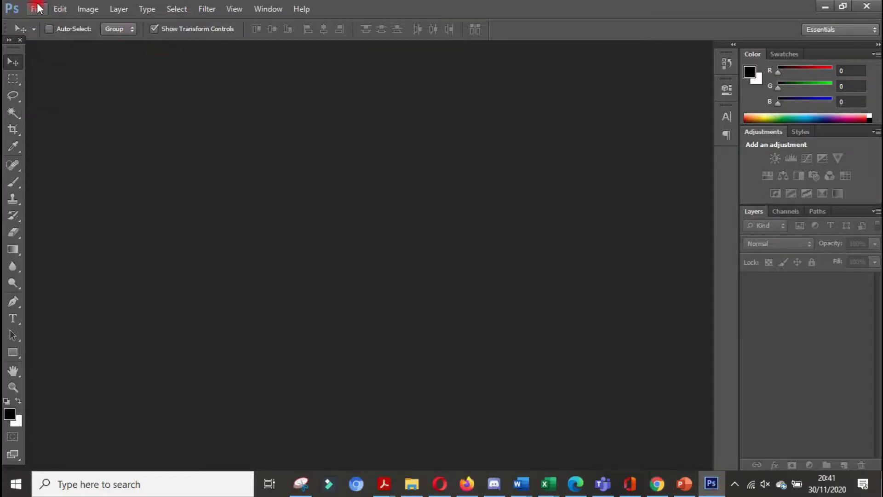
left_click(37, 11)
left_click(51, 33)
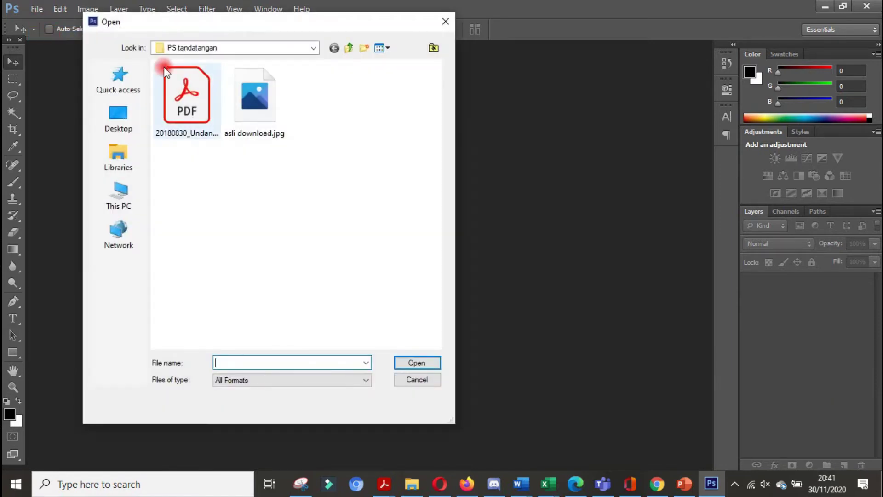
left_click(194, 111)
left_click(422, 363)
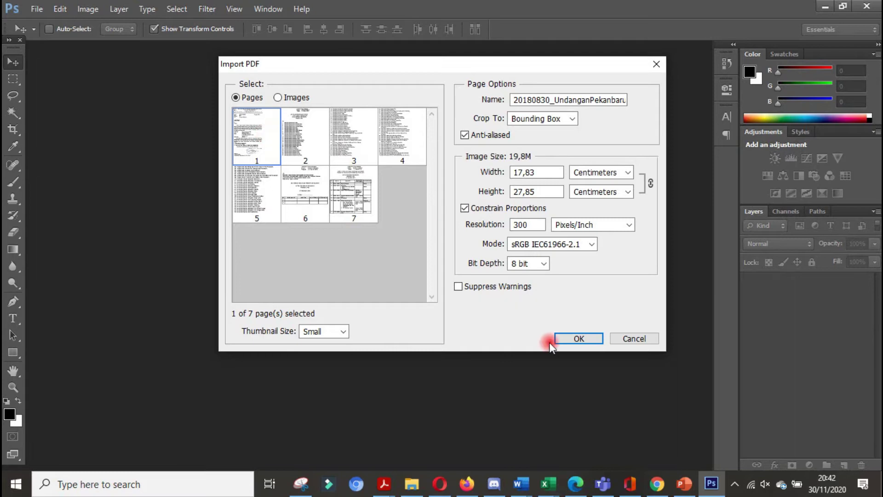
left_click(576, 339)
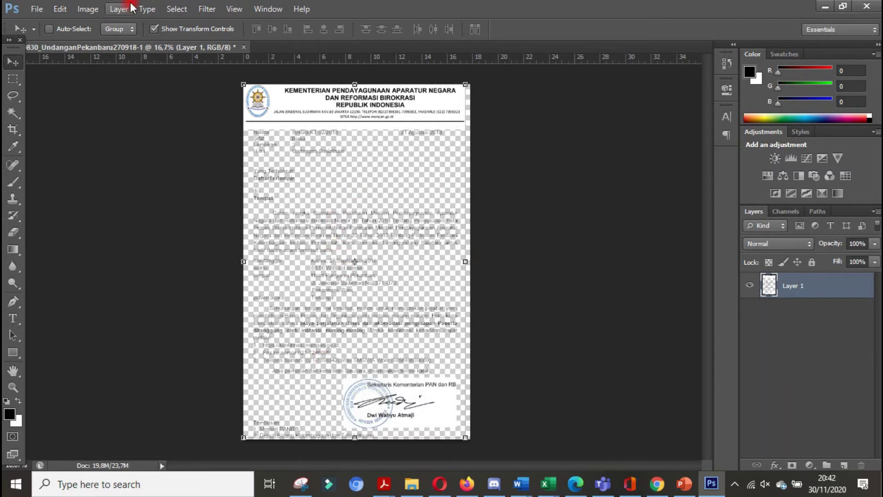
left_click(117, 8)
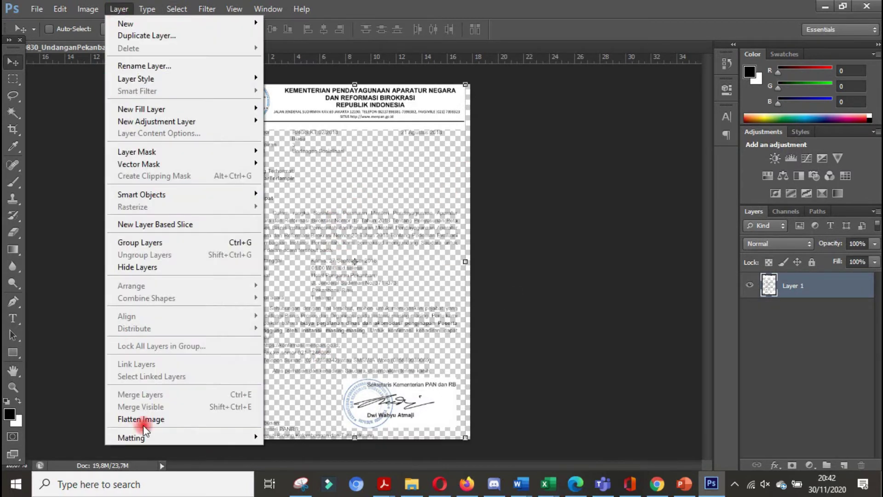
left_click(140, 419)
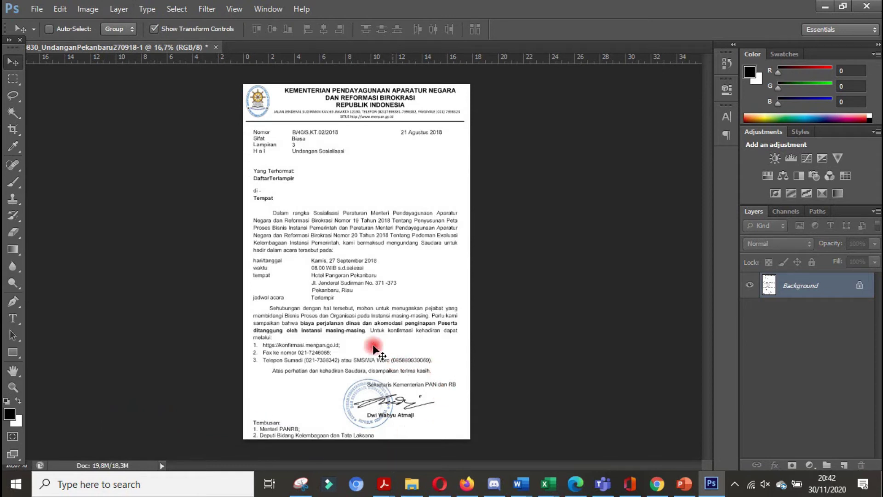
Crop the letter down to the area around the blue stamp and signature near its lower edge
left_click(13, 131)
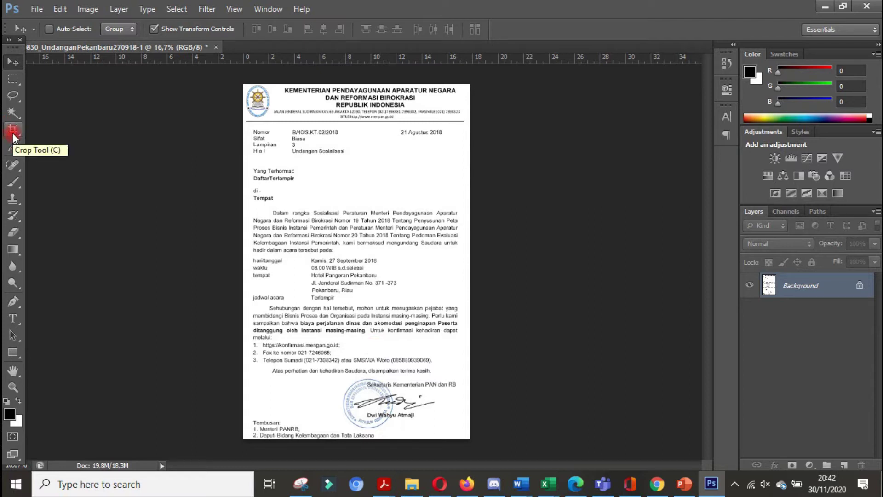
left_click(13, 131)
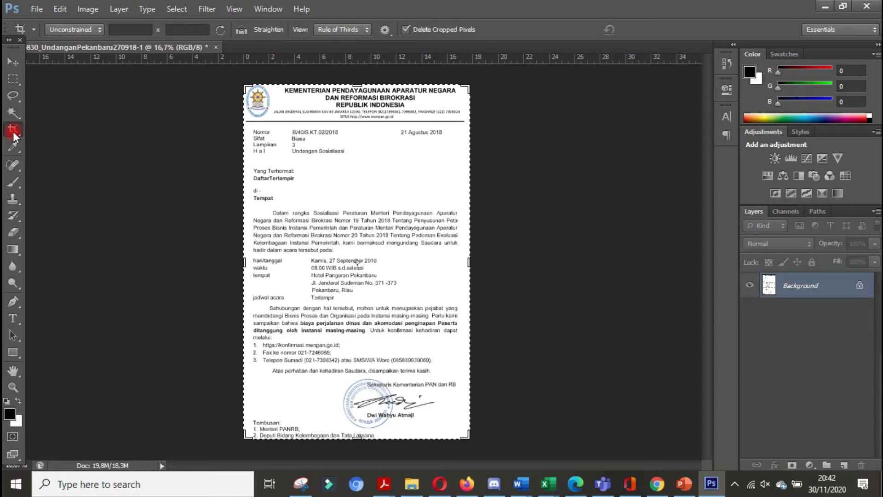
left_click(359, 88)
left_click_drag(359, 88, 364, 237)
left_click_drag(244, 258, 308, 266)
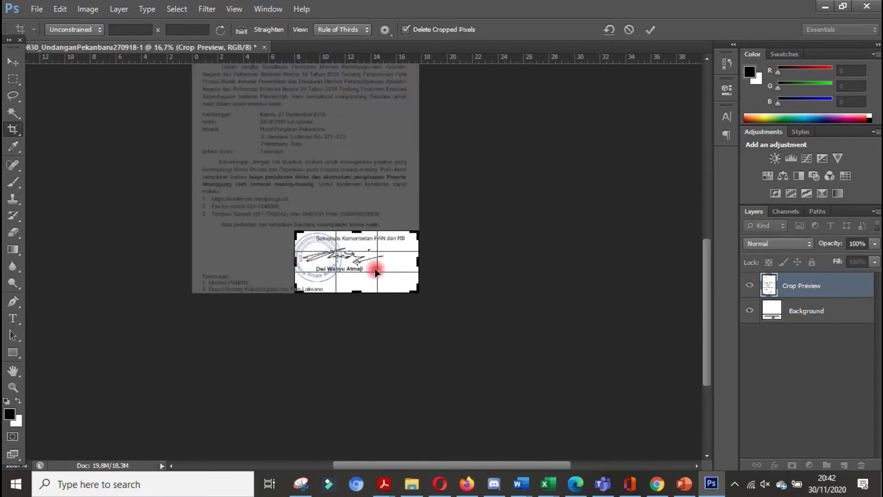
left_click_drag(417, 262, 404, 262)
left_click_drag(360, 290, 359, 293)
left_click_drag(360, 288, 360, 288)
left_click_drag(308, 261, 302, 262)
right_click(405, 274)
left_click(437, 250)
Crop the image tightly around the signature, cutting off the title line above and the printed name below
key("ctrl+plus")
key("ctrl+plus")
key("ctrl+plus")
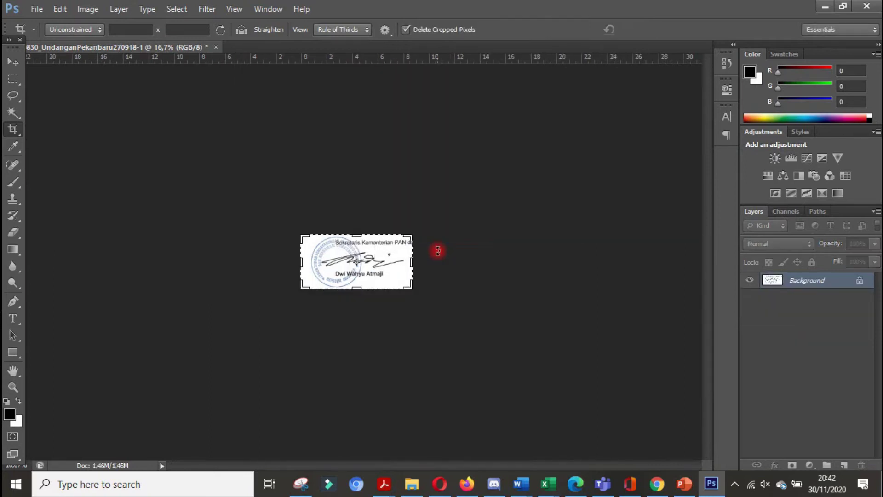
key("ctrl+plus")
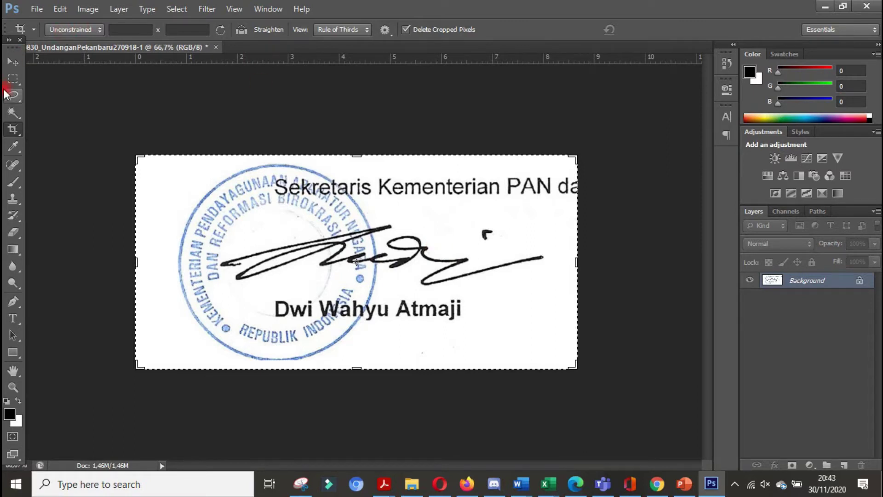
left_click(13, 113)
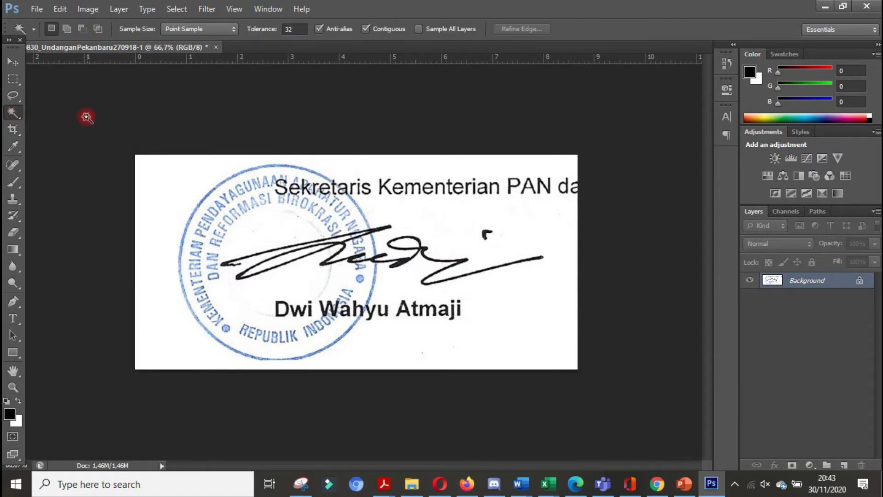
left_click(19, 133)
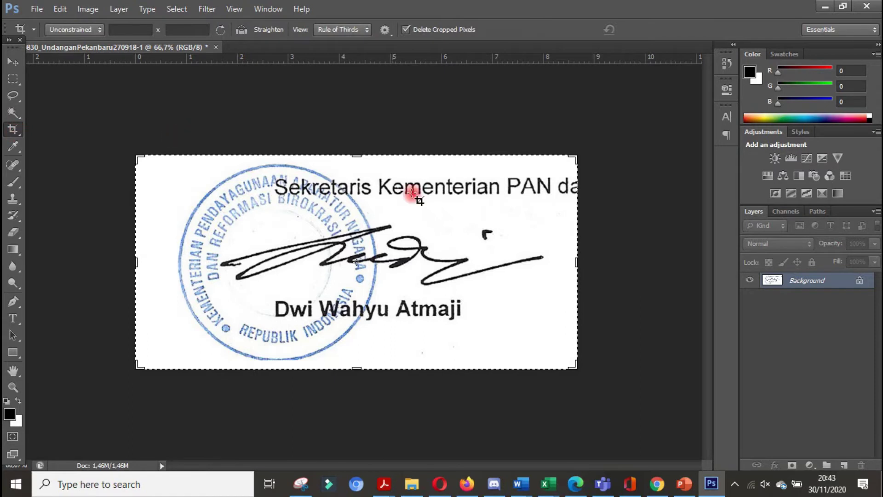
left_click_drag(361, 159, 361, 185)
left_click_drag(136, 261, 185, 268)
left_click_drag(361, 336, 363, 297)
left_click_drag(538, 259, 522, 261)
right_click(466, 249)
left_click(510, 450)
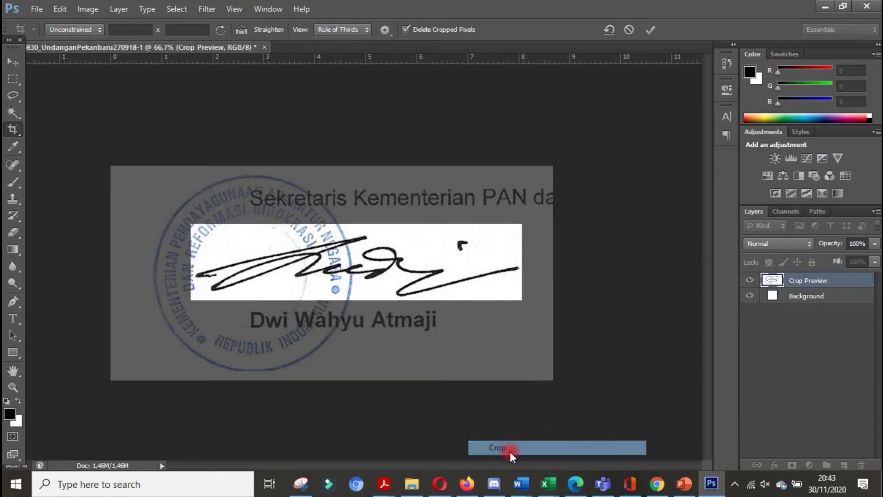
Copy a rectangular patch of blank paper from inside the stamp, above the signature, onto a new layer
left_click(13, 112)
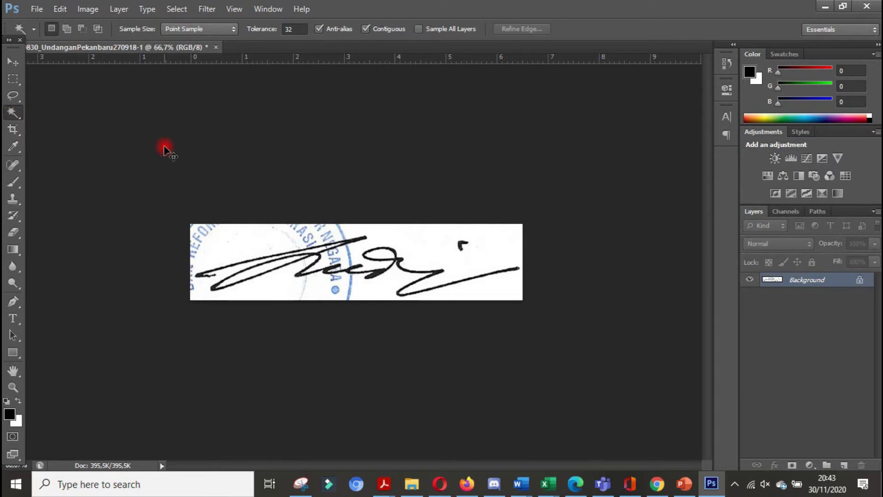
key("ctrl+plus")
key("ctrl+plus")
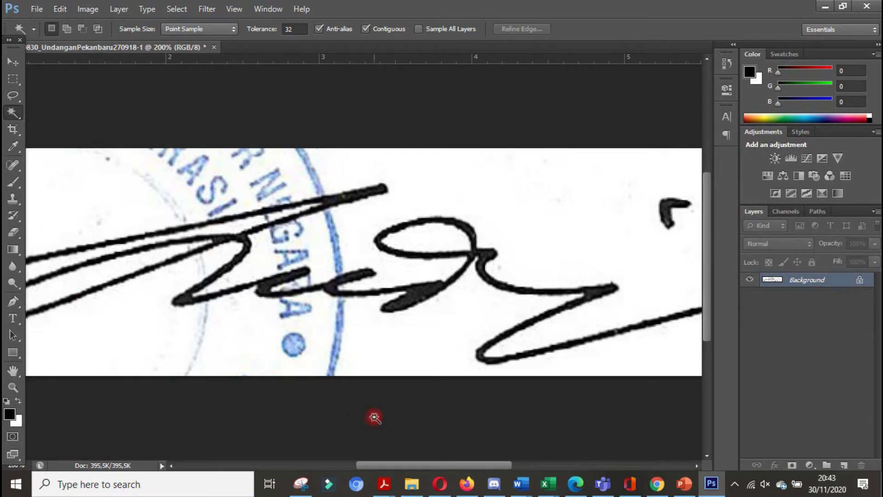
left_click_drag(398, 464, 331, 449)
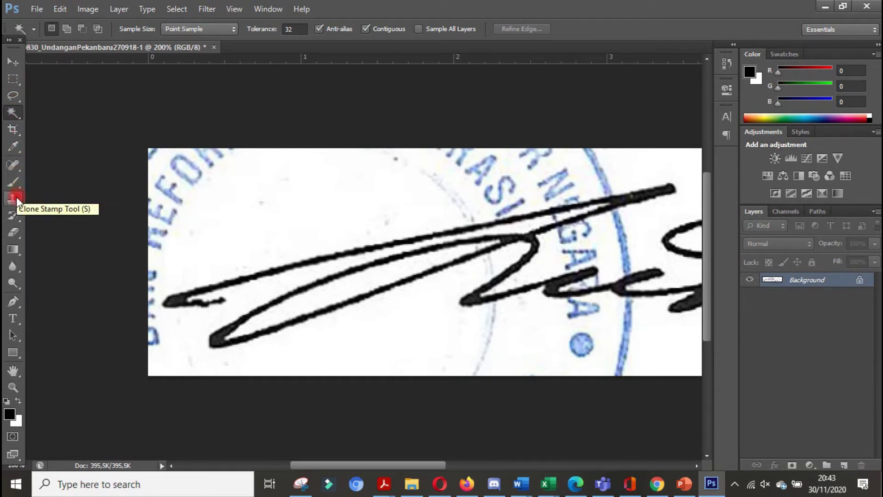
left_click(14, 79)
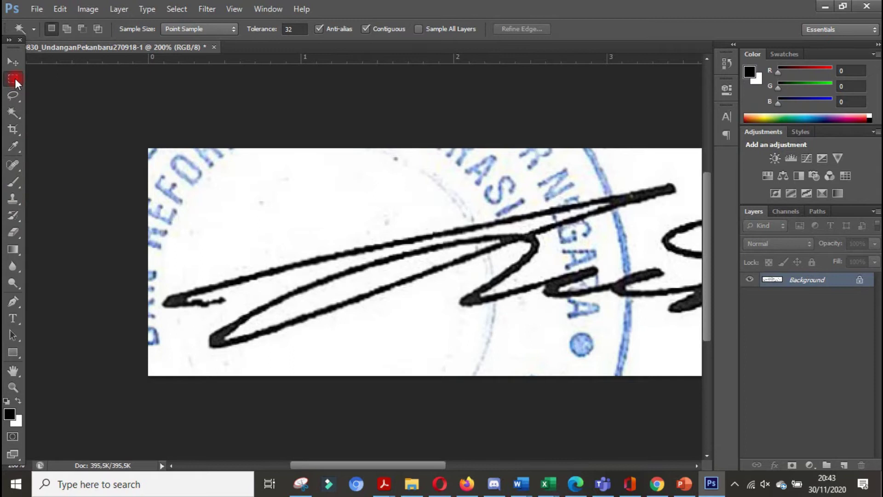
left_click_drag(248, 182, 351, 224)
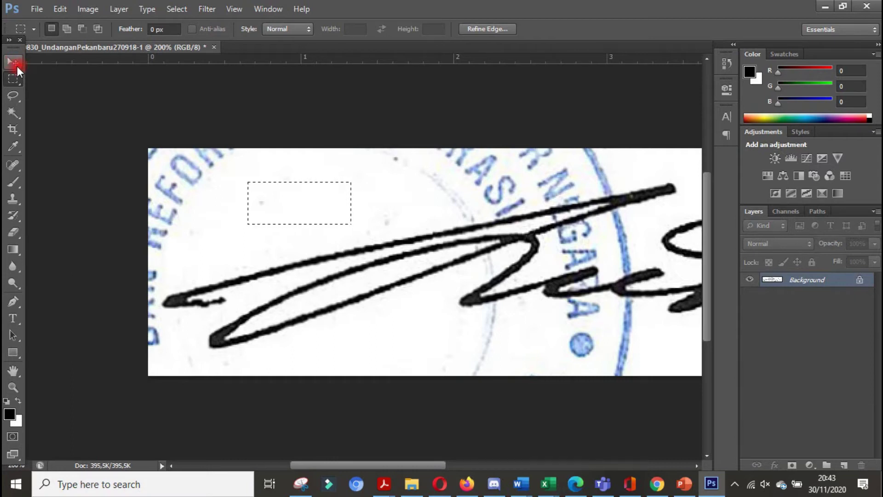
left_click(18, 66)
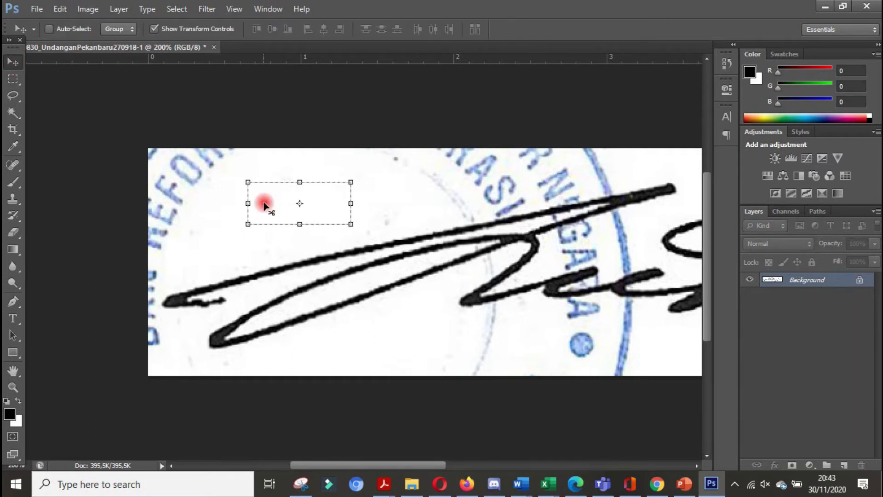
key("ctrl+j")
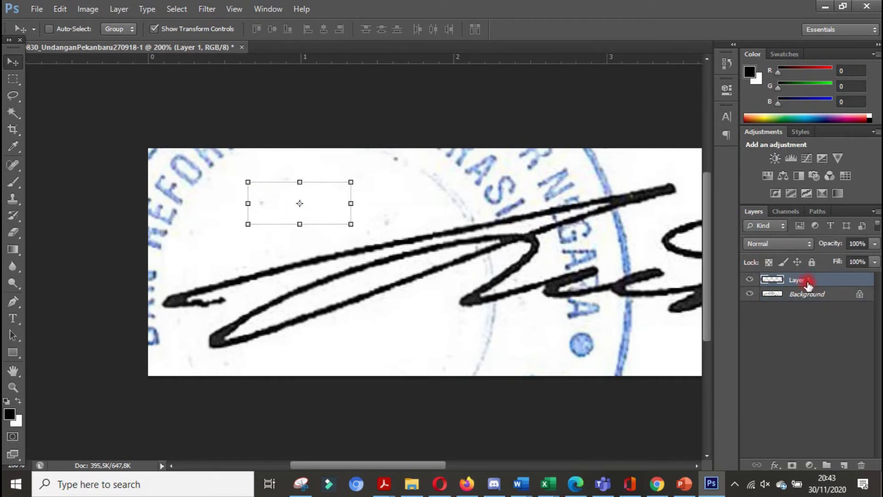
Cover the stamp lettering in the image's upper-left corner with the patch, stretched to about 285% height, and flatten the image
left_click(322, 204)
left_click_drag(323, 206, 179, 270)
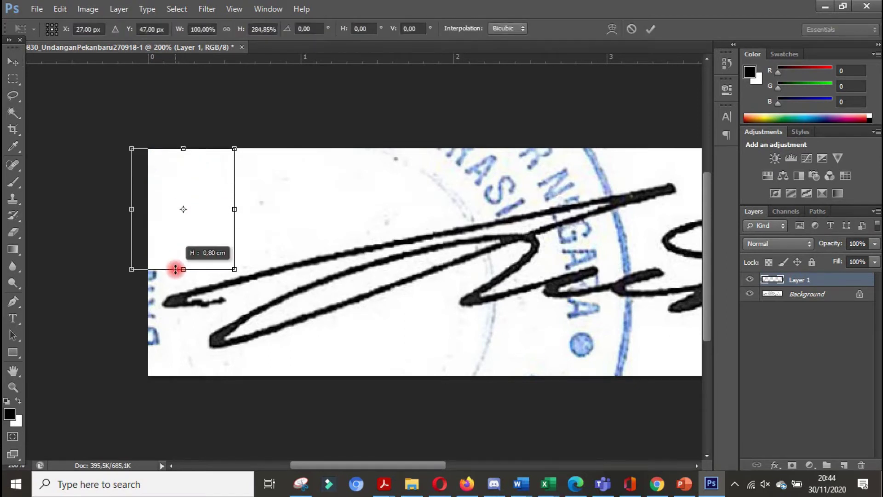
left_click(12, 61)
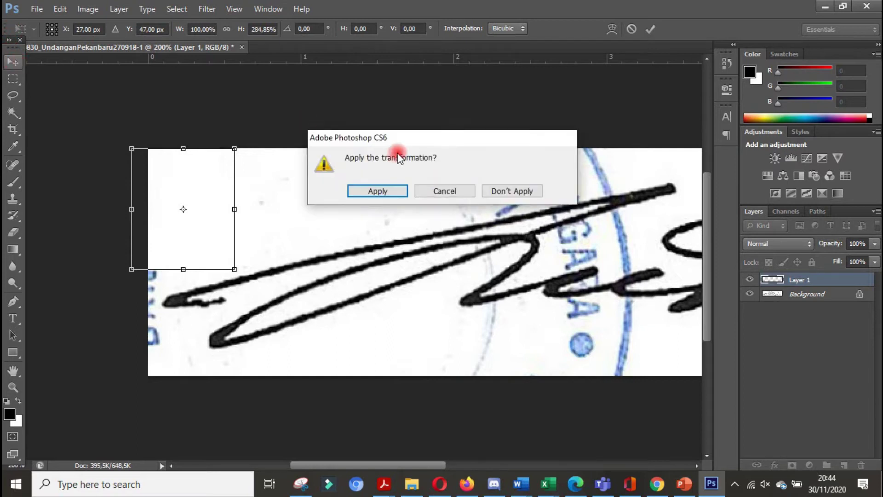
key("Return")
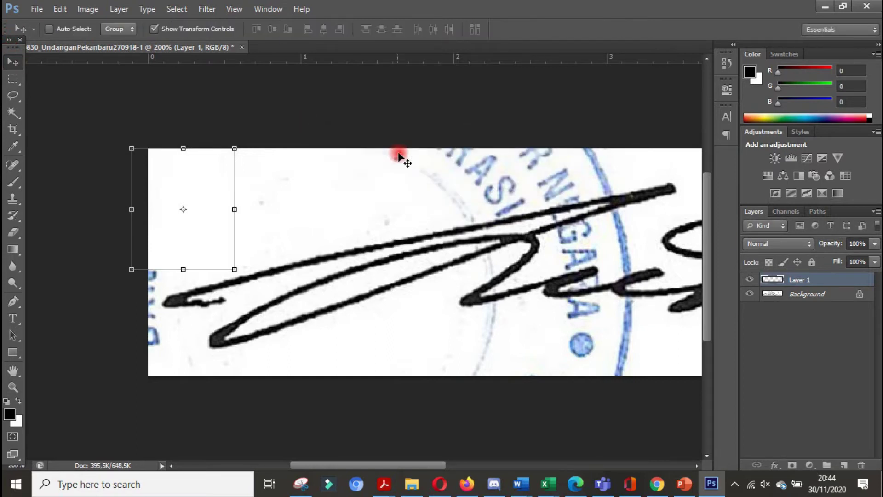
left_click(348, 100)
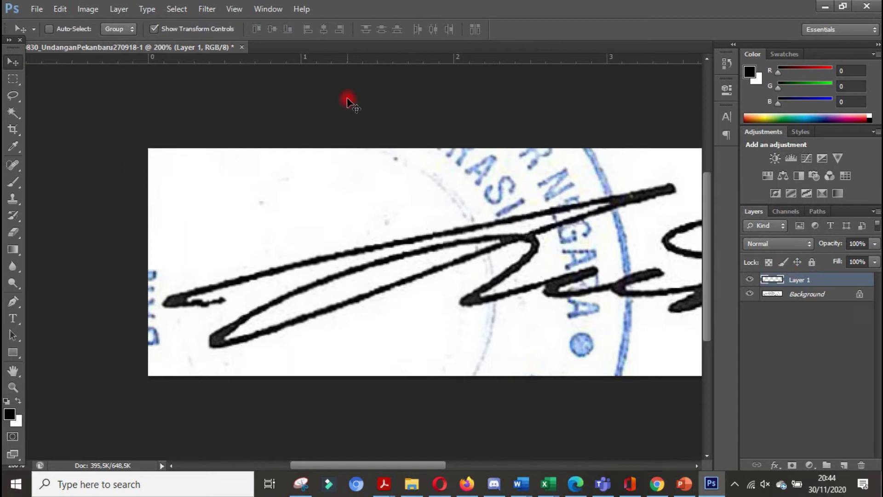
key("ctrl+e")
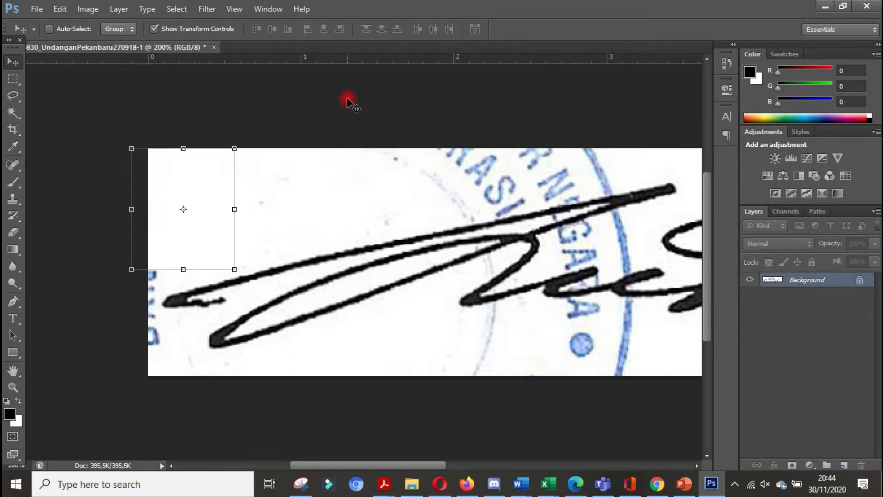
key("ctrl+z")
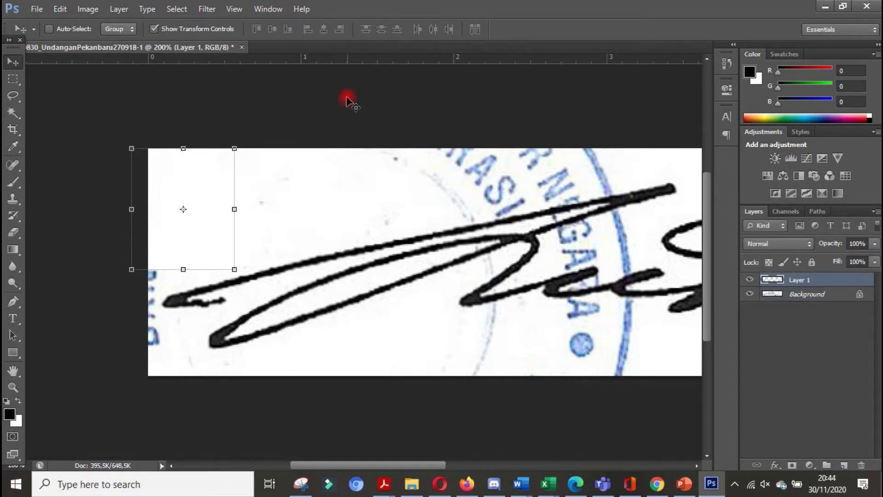
left_click(120, 9)
left_click(183, 405)
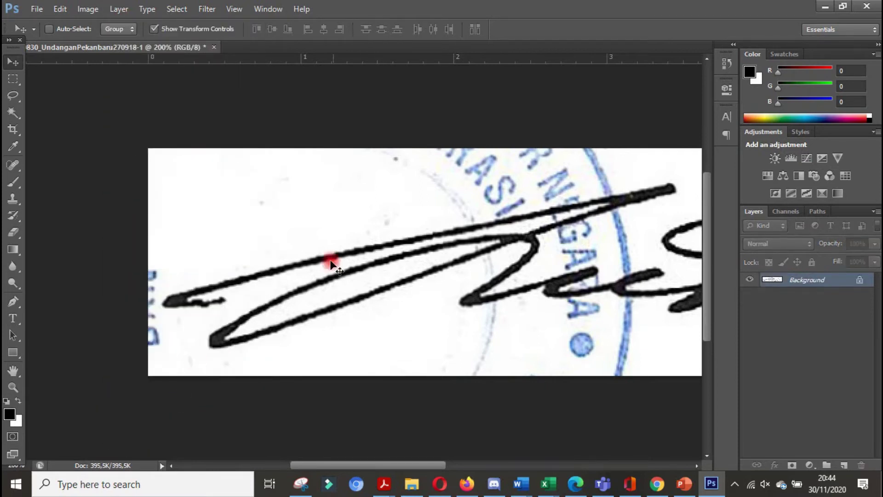
Cover the stamp lettering along the image's upper edge with another blank patch, scaled to about 266% width and 106% height, and merge it
key("ctrl+z")
left_click_drag(371, 261, 571, 170)
left_click_drag(506, 170, 335, 167)
left_click_drag(468, 185, 469, 192)
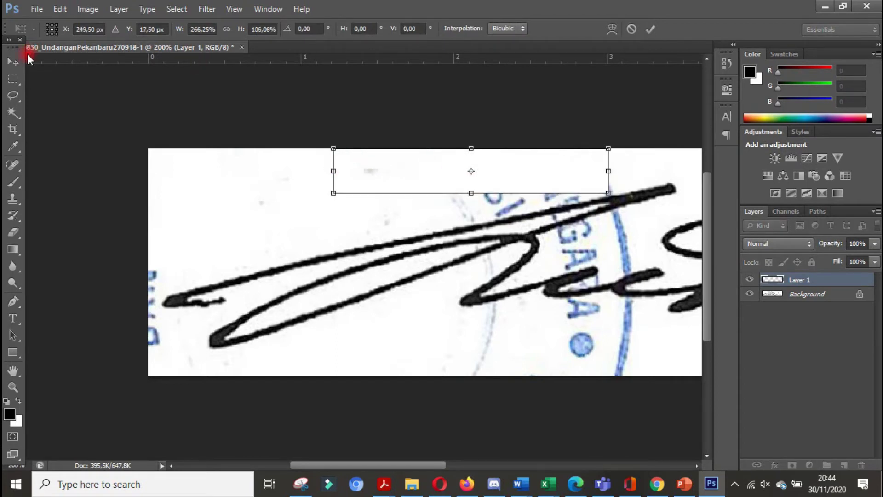
left_click(9, 66)
key("Return")
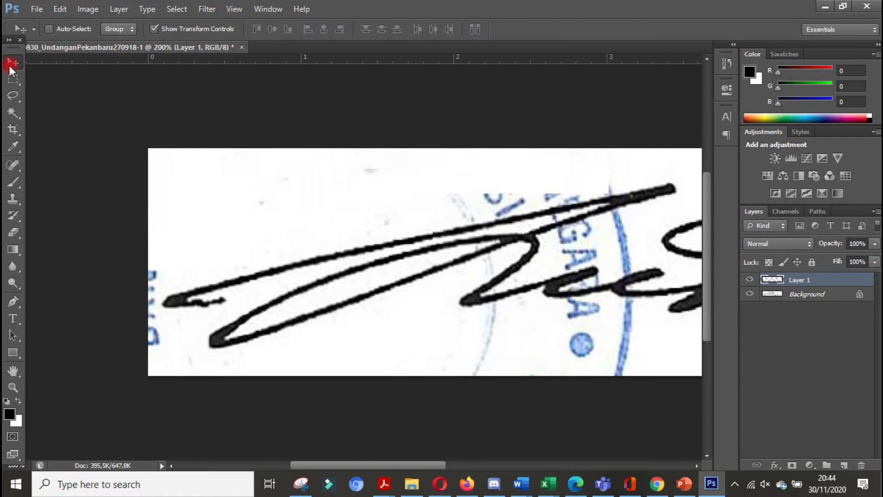
key("ctrl+e")
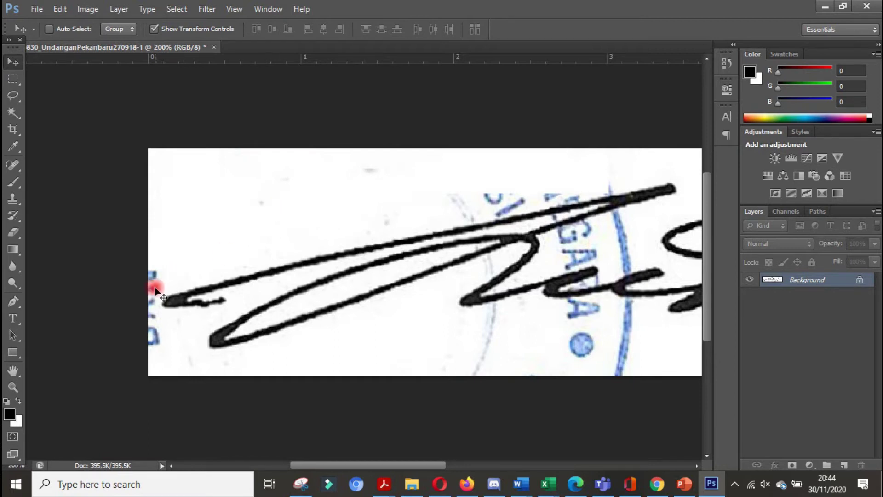
Set the Clone Stamp brush to 19 px and clone clean paper over the specks above the signature's long stroke
left_click(13, 198)
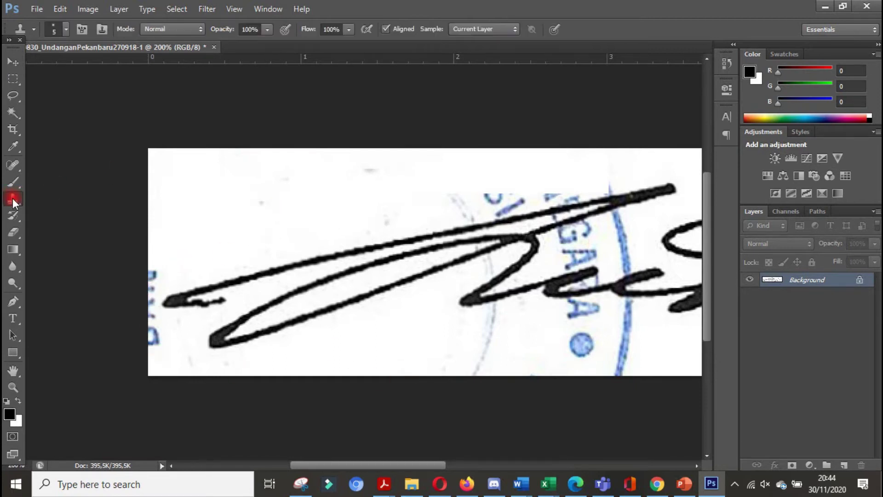
left_click(65, 28)
left_click_drag(27, 72, 31, 67)
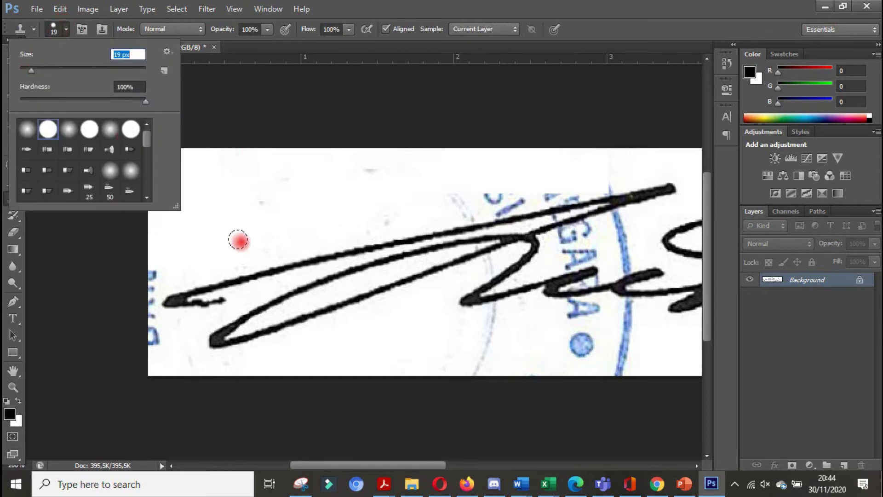
left_click(236, 214)
left_click(239, 215)
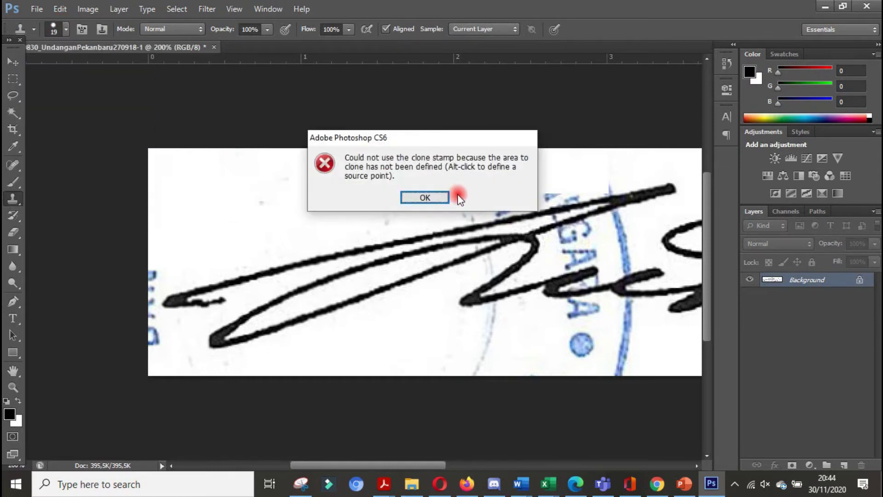
left_click(410, 197)
left_click(194, 201, "alt")
mouse_move(253, 200)
left_mouse_down()
mouse_move(278, 184)
mouse_move(363, 173)
mouse_move(371, 180)
mouse_move(342, 176)
mouse_move(383, 210)
mouse_move(307, 195)
mouse_move(410, 210)
mouse_move(335, 229)
mouse_move(266, 221)
mouse_move(245, 188)
mouse_move(263, 248)
mouse_move(233, 258)
left_mouse_up()
Clone clean paper over the remaining blue stamp letters along the image's left edge
left_click(206, 194, "alt")
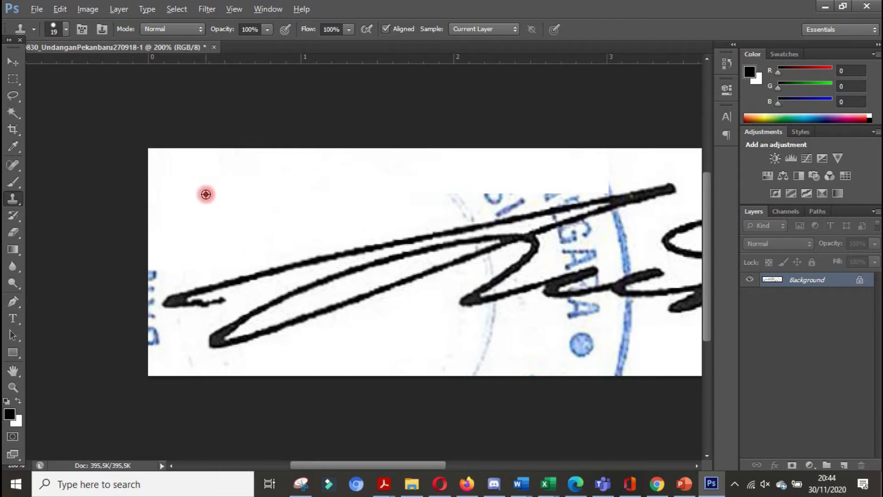
left_click_drag(147, 270, 143, 286)
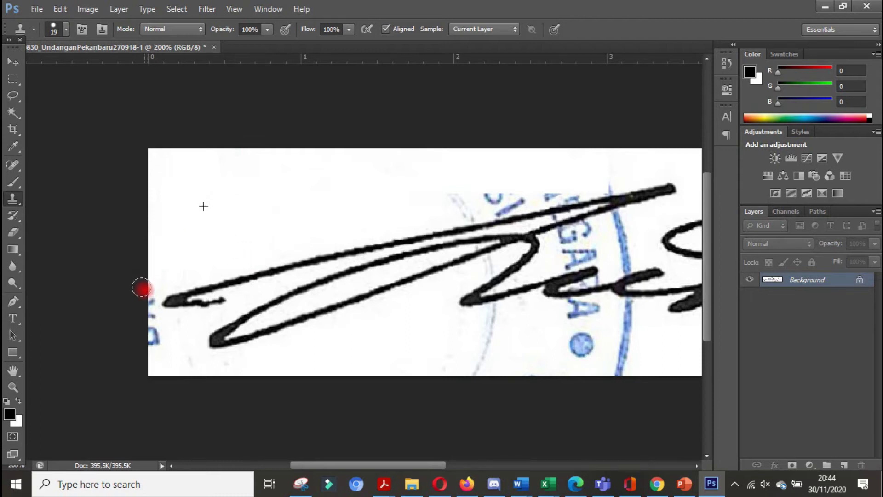
left_click(185, 188, "alt")
mouse_move(133, 330)
left_mouse_down()
mouse_move(153, 344)
mouse_move(145, 295)
left_mouse_up()
Clone clean paper over the stamp lettering and ring above the signature's long stroke and in the gap beneath it
left_click(177, 209, "alt")
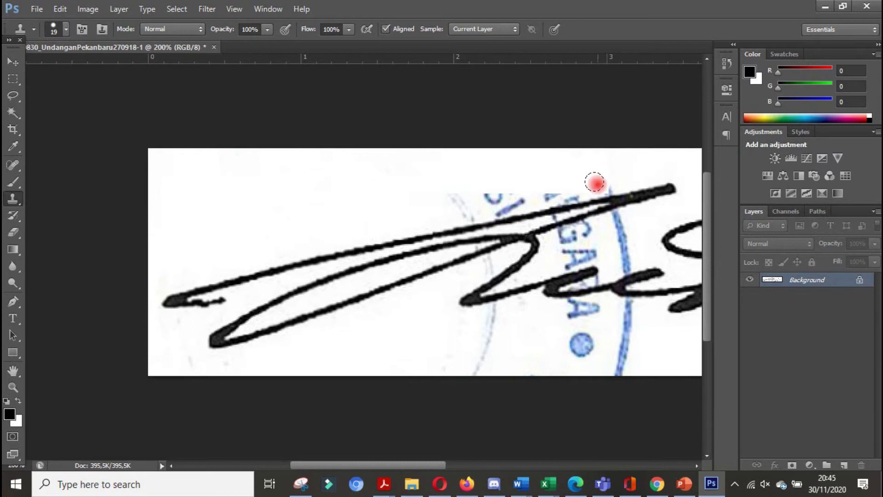
mouse_move(605, 181)
left_mouse_down()
mouse_move(443, 203)
mouse_move(449, 196)
mouse_move(392, 196)
mouse_move(541, 185)
mouse_move(465, 209)
left_mouse_up()
key("ctrl+plus")
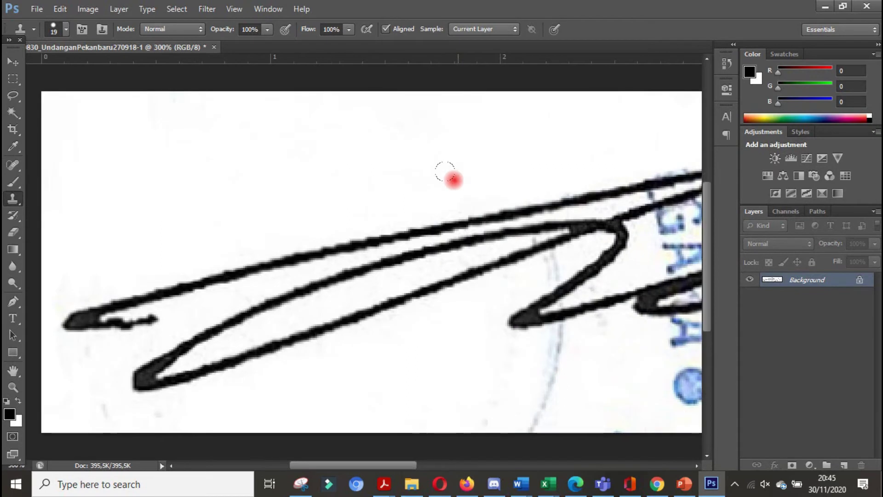
left_click_drag(393, 465, 437, 465)
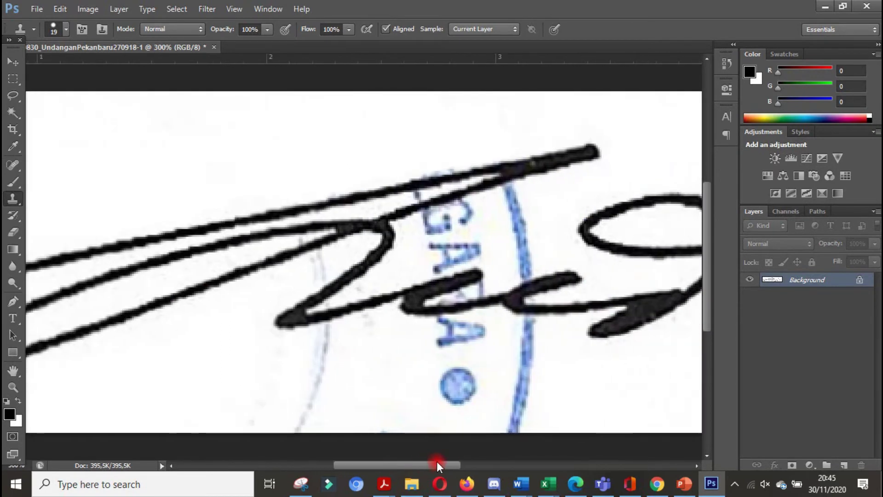
mouse_move(509, 193)
left_mouse_down()
mouse_move(519, 202)
mouse_move(428, 225)
left_mouse_up()
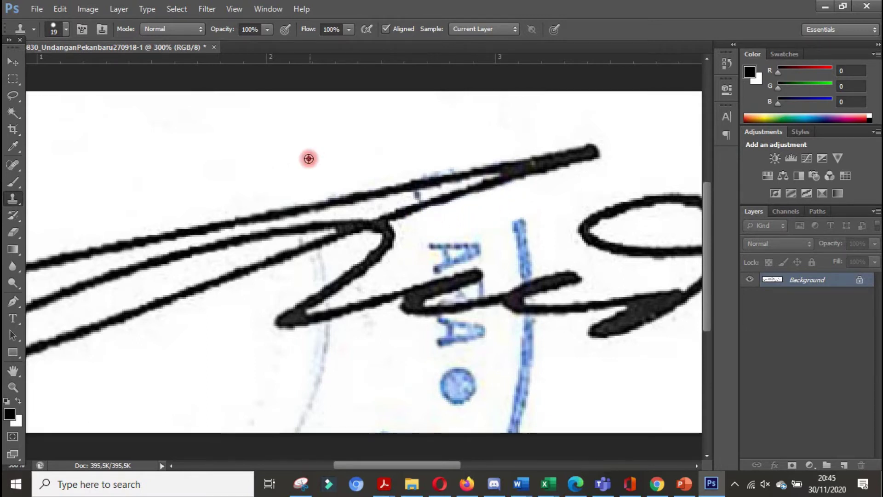
mouse_move(522, 269)
left_mouse_down()
mouse_move(508, 217)
mouse_move(546, 196)
mouse_move(436, 232)
mouse_move(474, 233)
mouse_move(426, 249)
left_mouse_up()
left_click(554, 204, "alt")
left_click(509, 212)
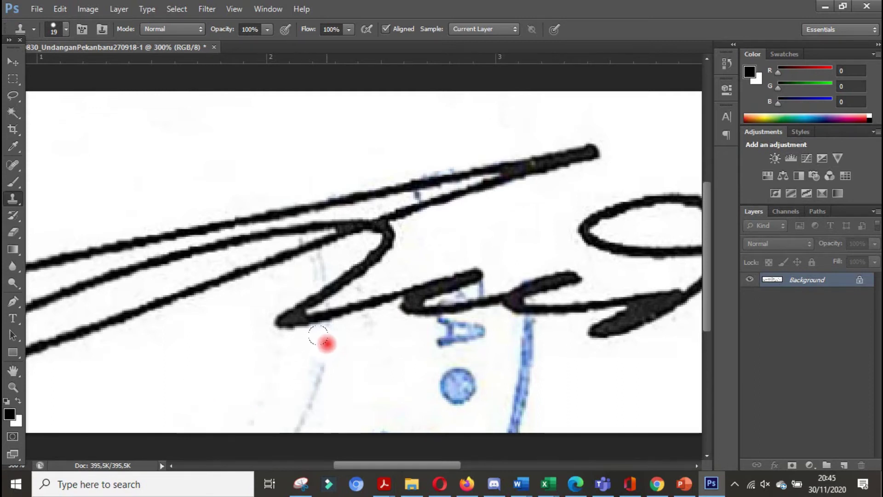
Clone clean paper over the stamp's inner arc, last letter, round dot and outer ring below the signature
left_click_drag(328, 342, 309, 371)
mouse_move(289, 403)
left_mouse_down()
mouse_move(310, 385)
mouse_move(289, 306)
mouse_move(319, 269)
mouse_move(317, 311)
mouse_move(348, 364)
mouse_move(434, 336)
mouse_move(476, 338)
mouse_move(470, 380)
mouse_move(427, 366)
mouse_move(450, 394)
left_mouse_up()
mouse_move(461, 355)
left_mouse_down()
mouse_move(457, 342)
mouse_move(458, 389)
mouse_move(467, 349)
mouse_move(523, 318)
mouse_move(507, 402)
mouse_move(475, 368)
mouse_move(523, 414)
mouse_move(500, 411)
left_mouse_up()
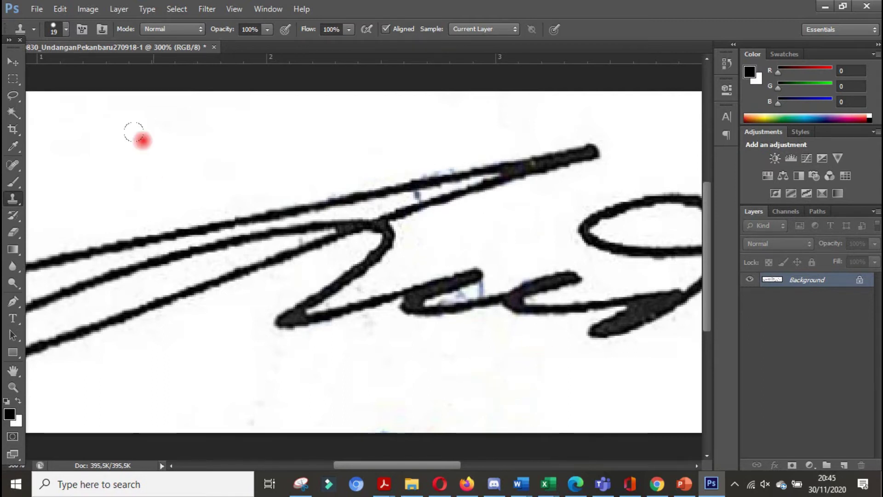
Reduce the Clone Stamp brush to 6 px and clone away the blue remnants between and along the signature strokes
left_click(66, 29)
left_click_drag(30, 68, 22, 68)
left_click(509, 355)
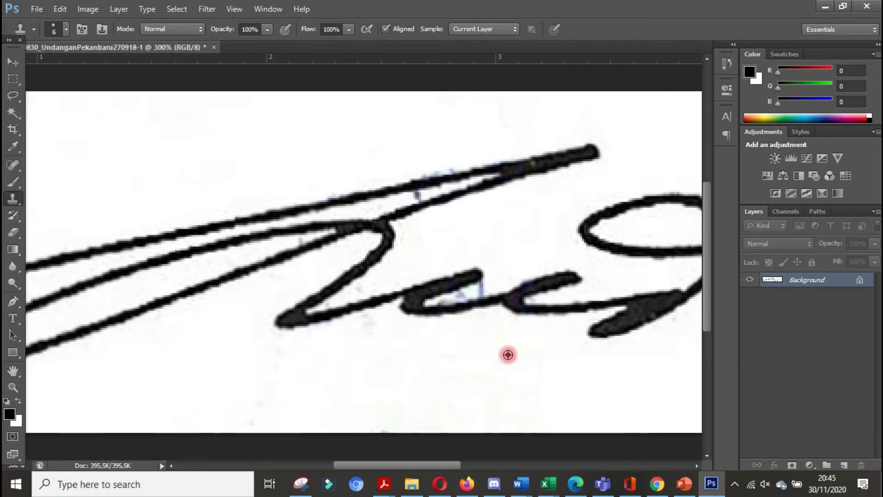
mouse_move(489, 286)
left_mouse_down()
mouse_move(441, 304)
mouse_move(507, 292)
left_mouse_up()
mouse_move(535, 246)
left_mouse_down()
mouse_move(535, 276)
mouse_move(521, 284)
mouse_move(523, 276)
left_mouse_up()
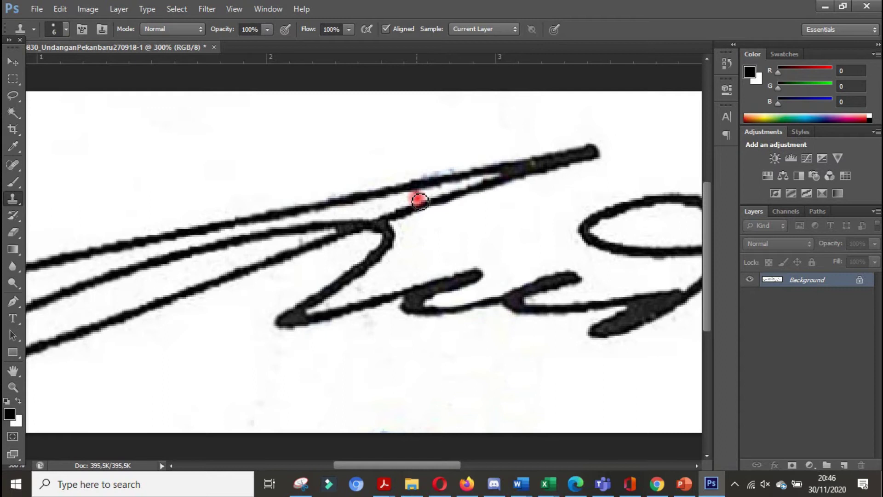
left_click(455, 143, "alt")
left_click_drag(457, 167, 420, 173)
Set the image's brightness to -18 with the Brightness/Contrast adjustment
key("ctrl+minus")
key("ctrl+minus")
key("ctrl+minus")
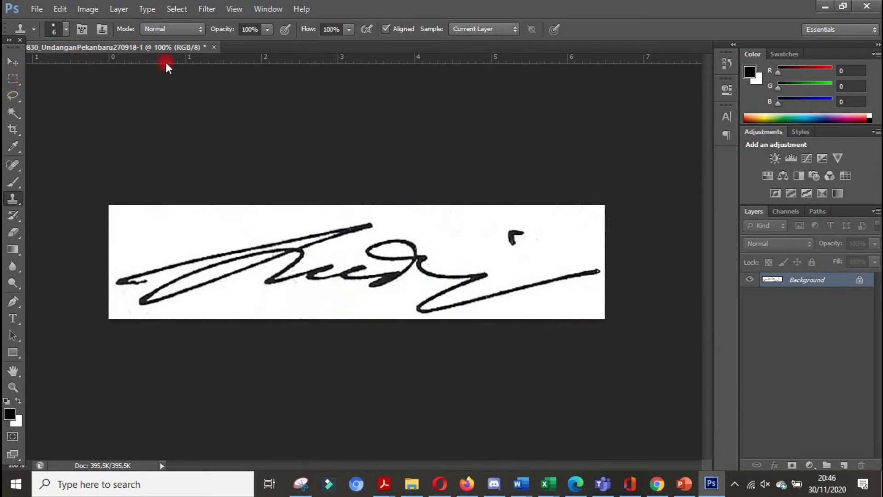
left_click(87, 10)
mouse_move(104, 24)
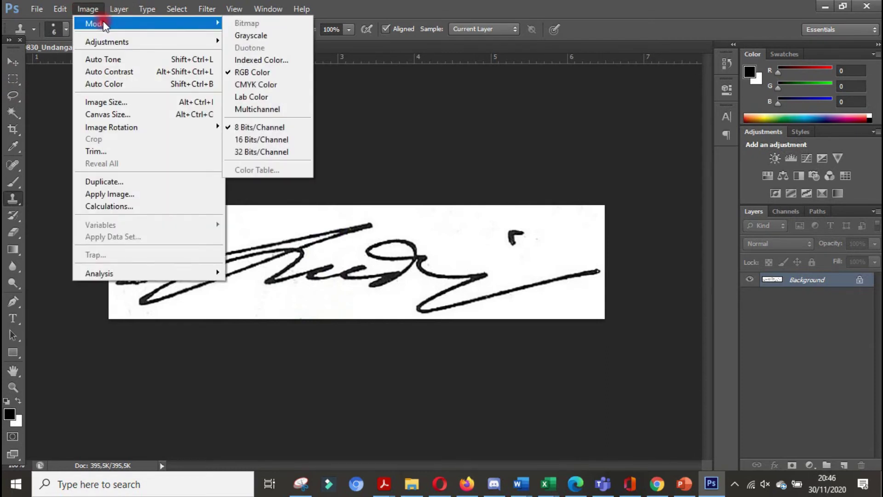
mouse_move(118, 41)
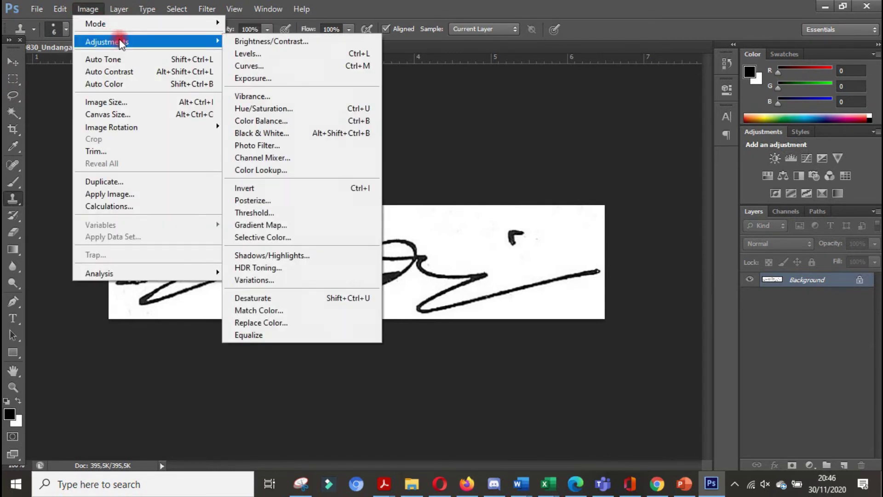
left_click(267, 42)
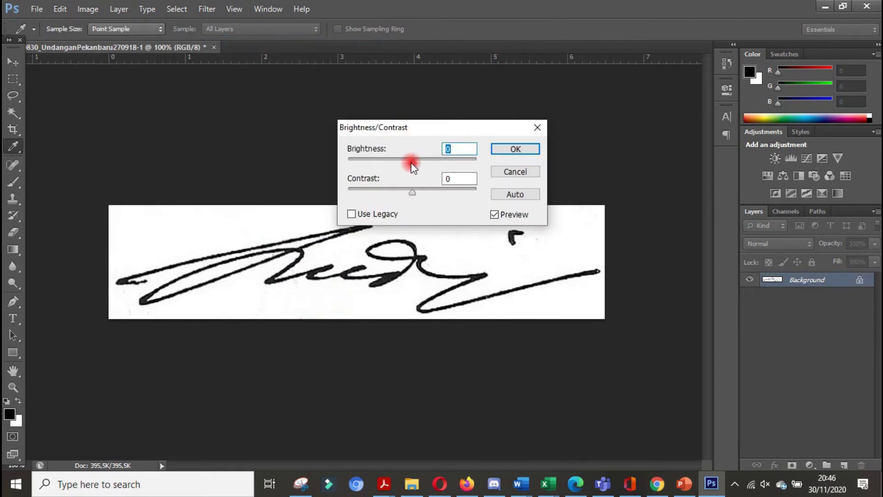
mouse_move(412, 166)
left_mouse_down()
mouse_move(367, 165)
mouse_move(422, 166)
mouse_move(405, 167)
left_mouse_up()
left_click(535, 151)
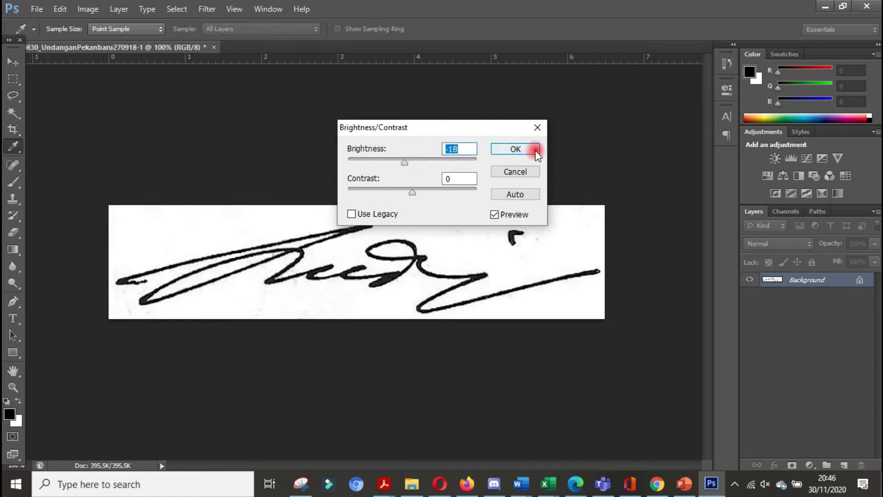
Select the white background with the Magic Wand at tolerance 32 and invert the selection onto the signature strokes
key("s")
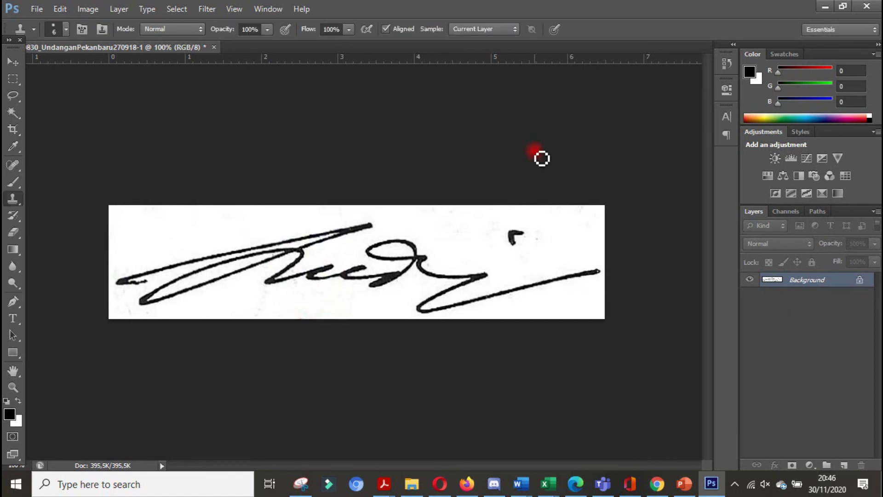
left_click(13, 113)
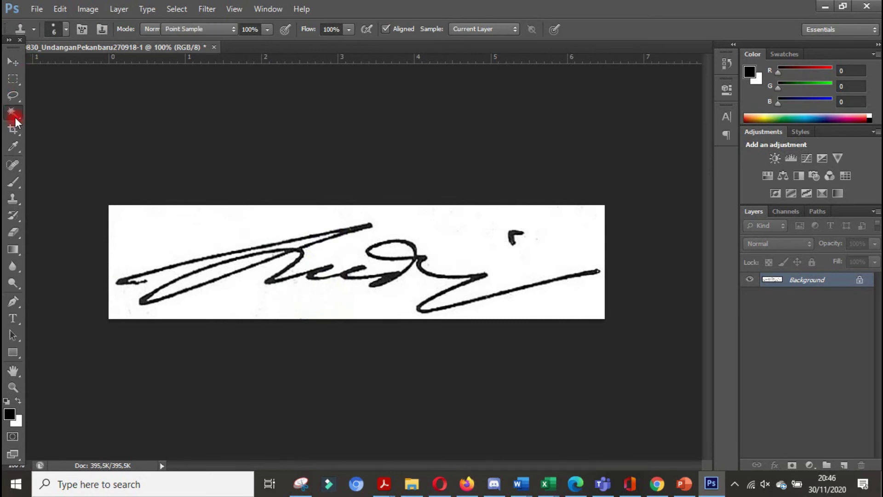
left_click(218, 226)
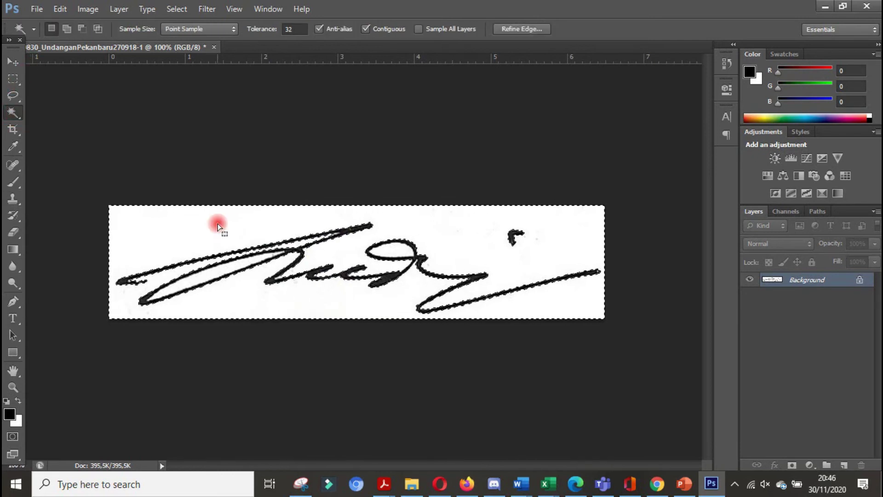
left_click(13, 143)
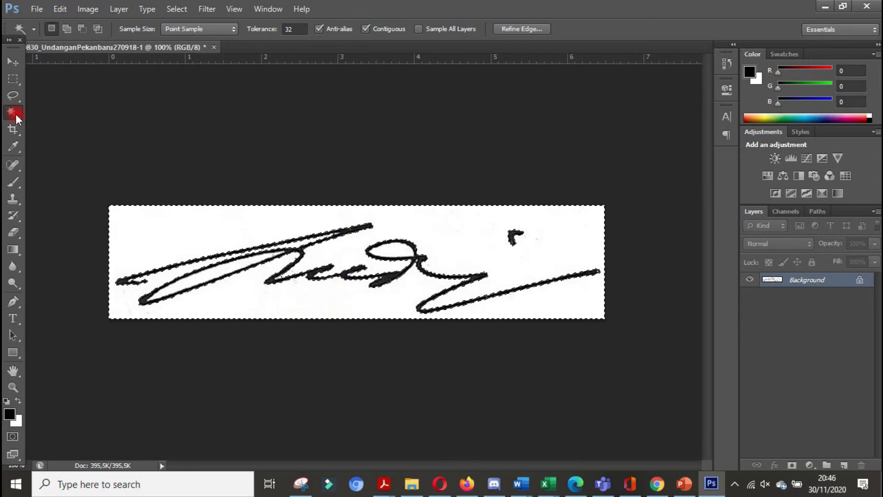
right_click(203, 233)
left_click(262, 300)
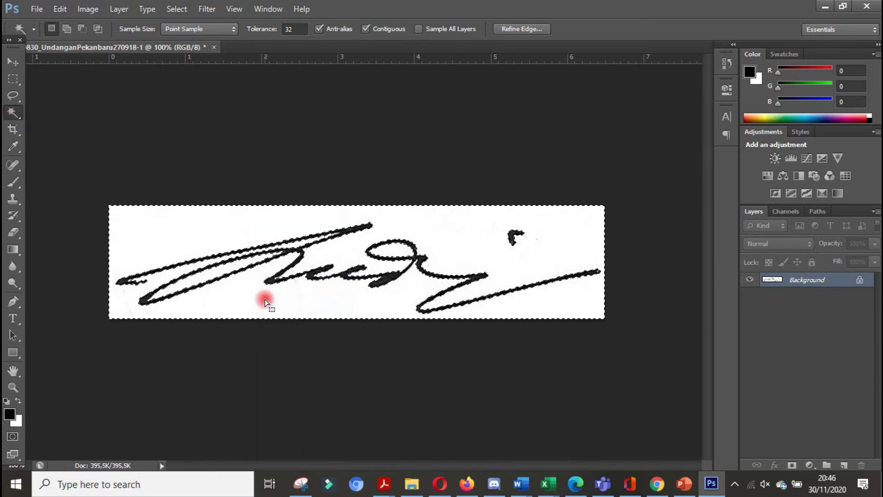
right_click(189, 224)
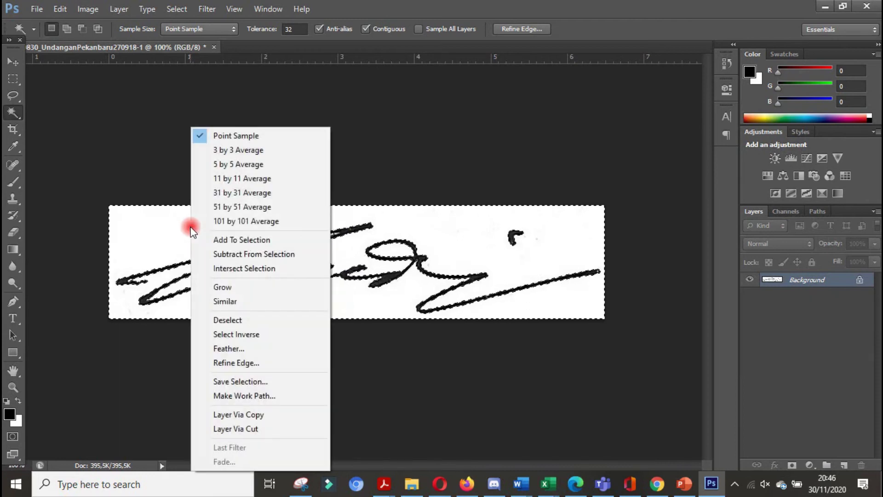
left_click(256, 335)
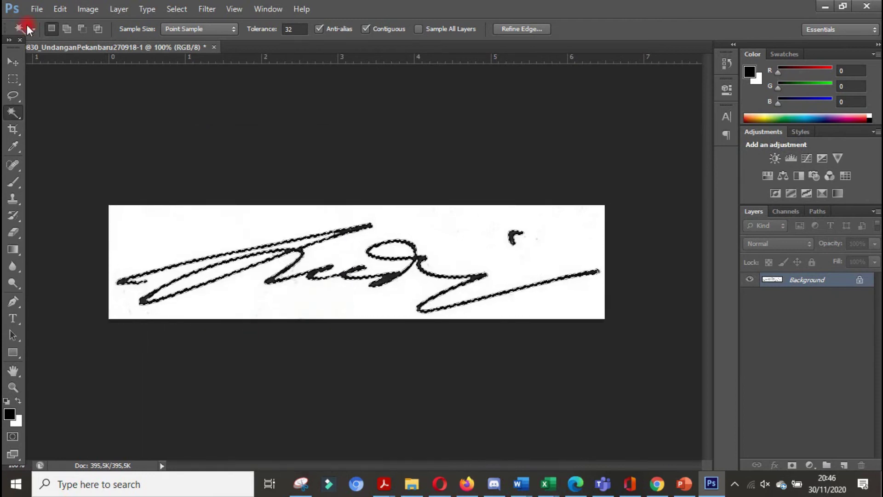
Copy the selected signature into a new transparent document of 751 × 149 pixels at 300 pixels/inch
left_click(10, 63)
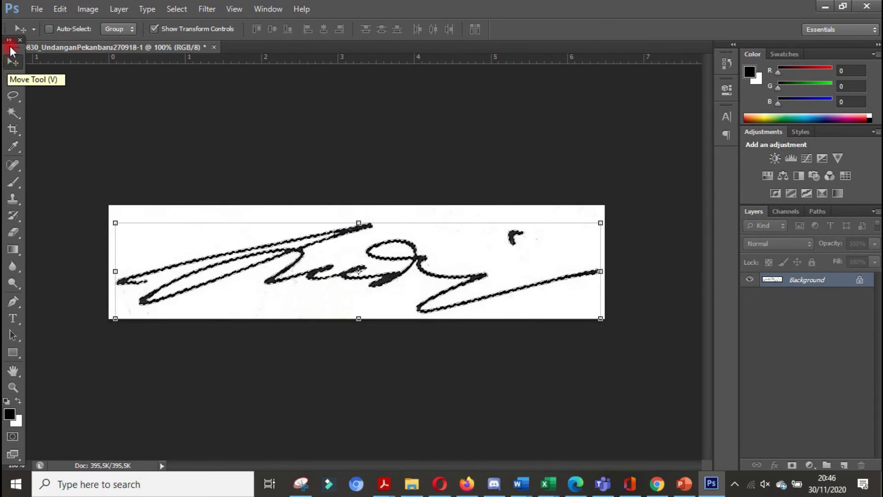
left_click(35, 14)
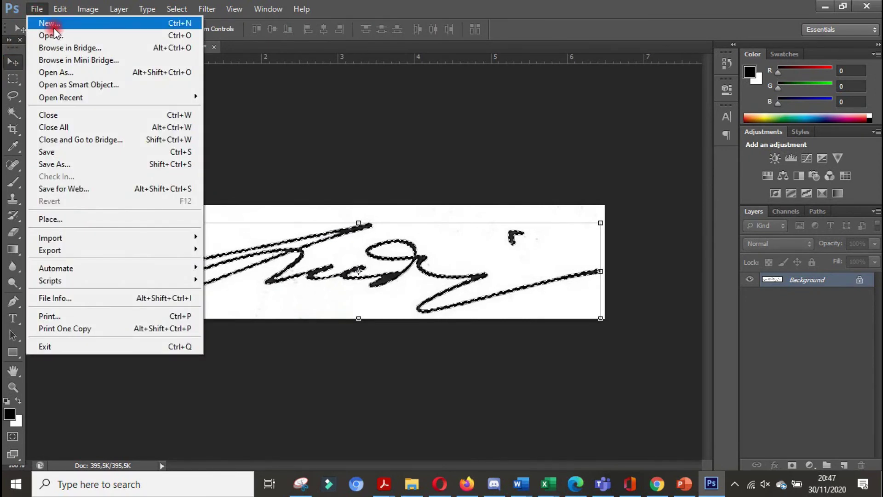
left_click(402, 146)
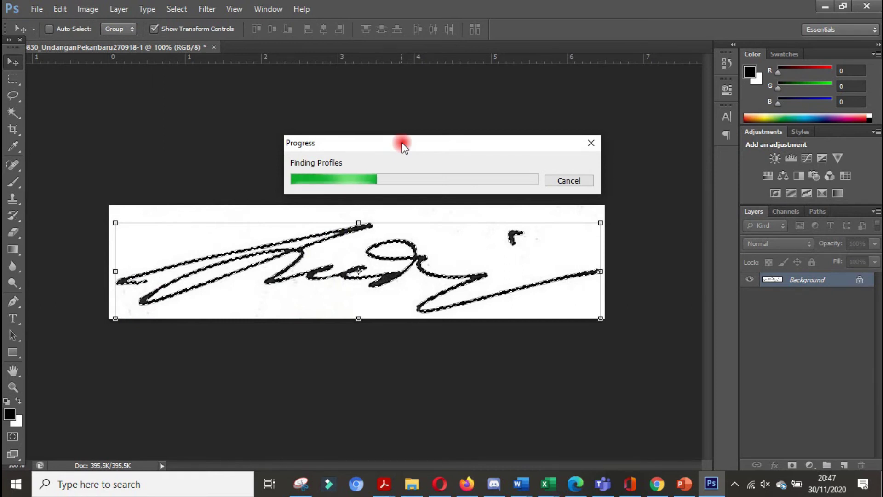
left_click(593, 144)
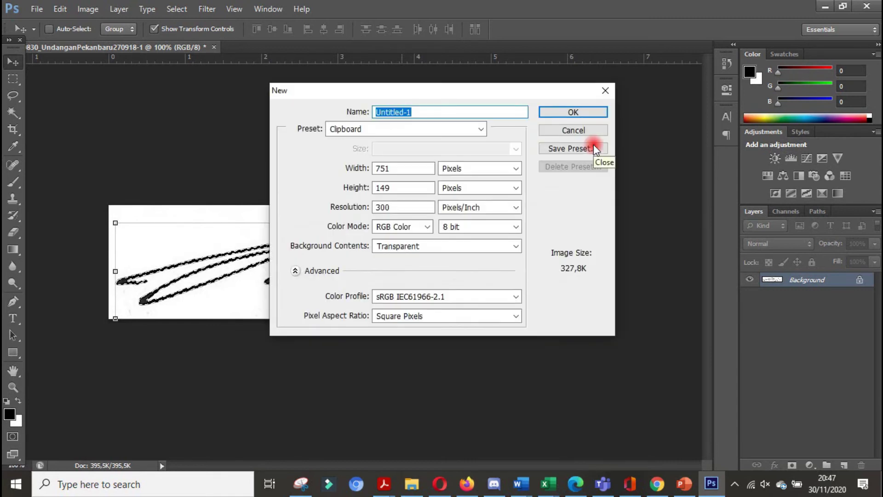
left_click(571, 113)
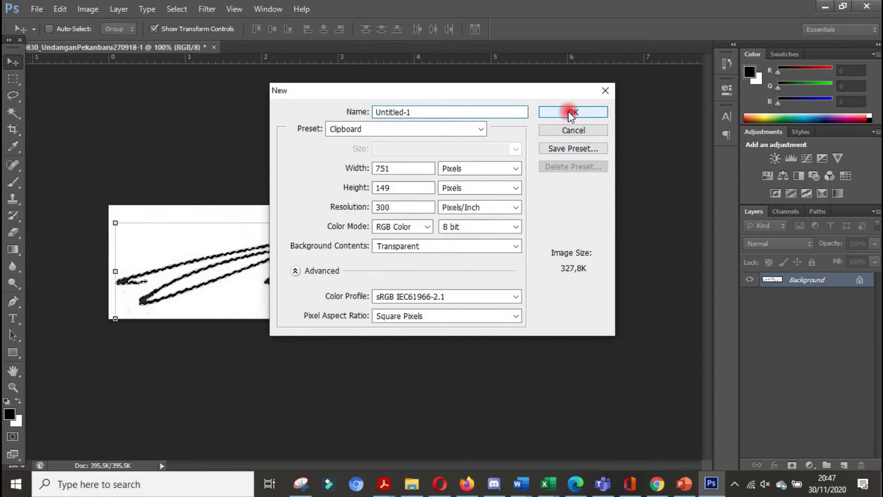
key("ctrl+v")
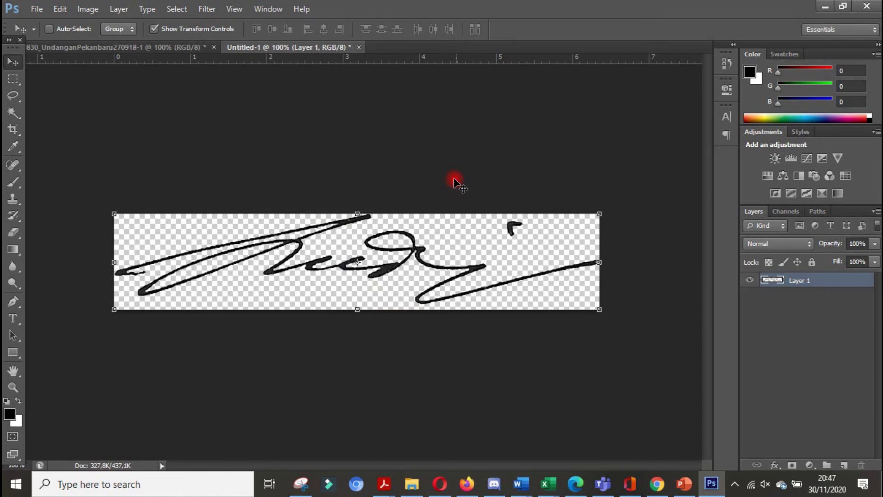
Darken the signature layer with Brightness/Contrast, setting brightness to -150 and contrast to 100
left_click(81, 8)
mouse_move(156, 25)
mouse_move(182, 41)
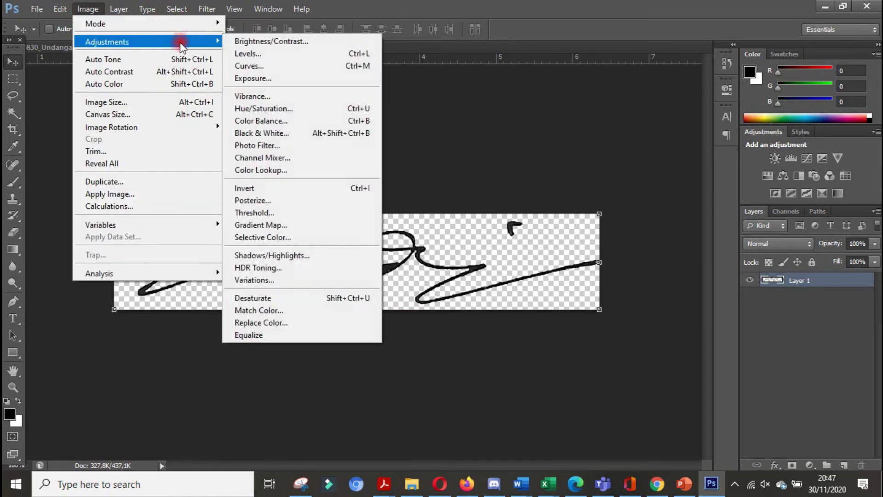
left_click(317, 41)
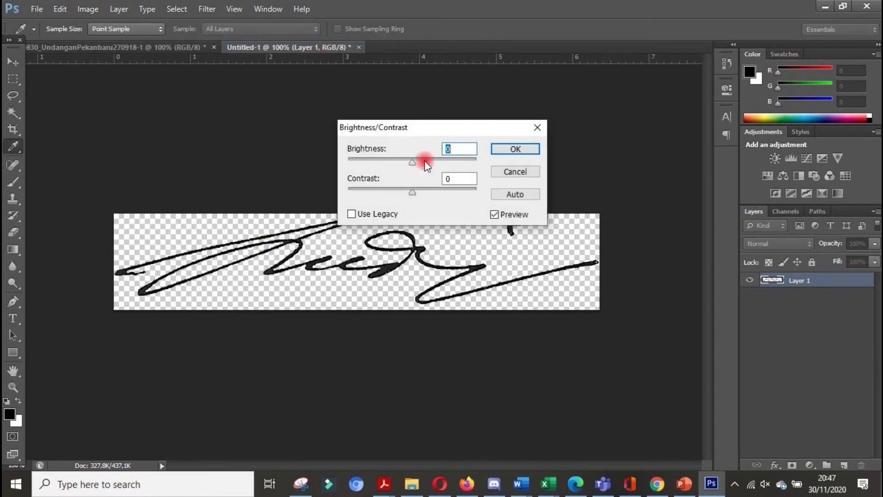
left_click(413, 187)
left_click_drag(417, 161, 341, 166)
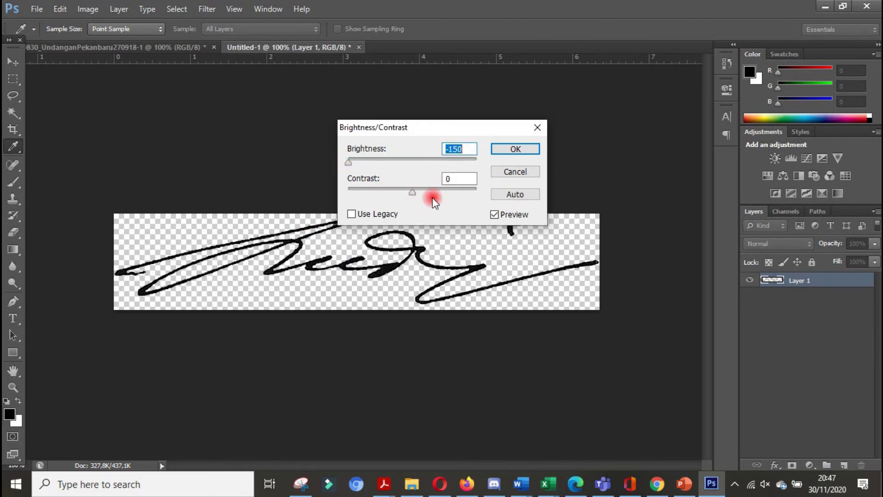
left_click_drag(416, 198, 478, 197)
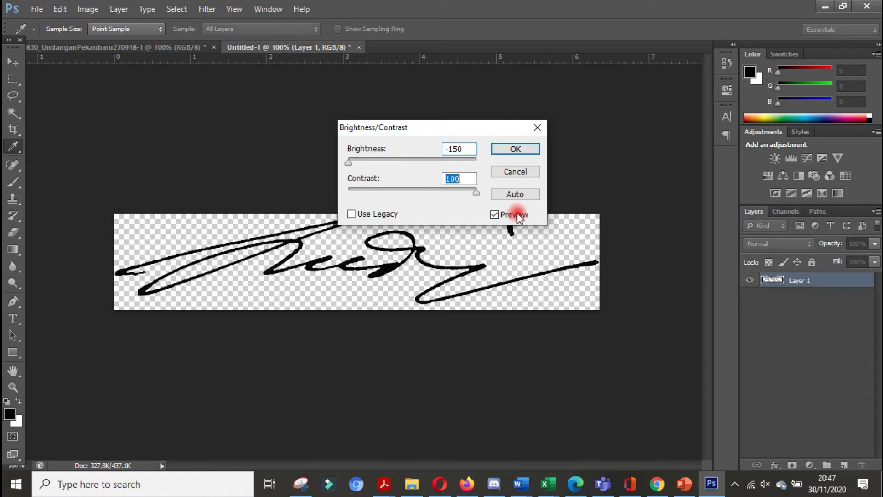
left_click(527, 149)
key("v")
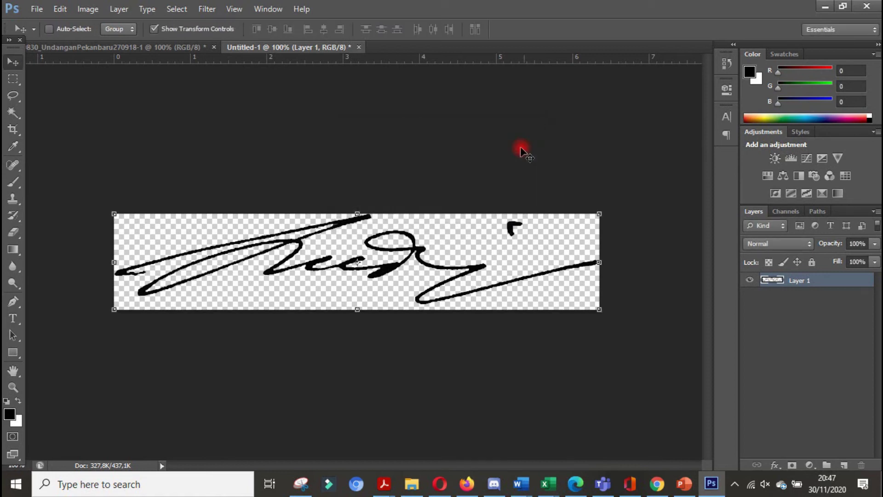
Set up a save of the signature document in CompuServe GIF format, named "tanda tangan isolasi.gif", in the PS tandatangan folder
left_click(37, 9)
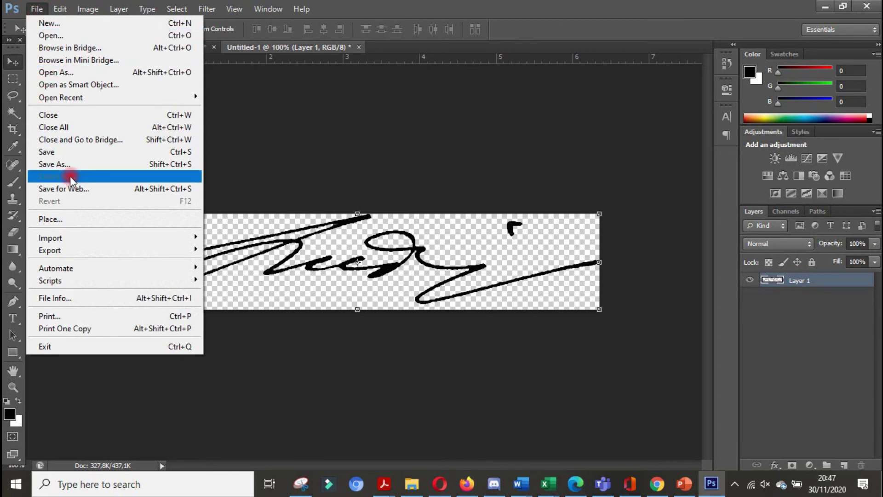
left_click(113, 164)
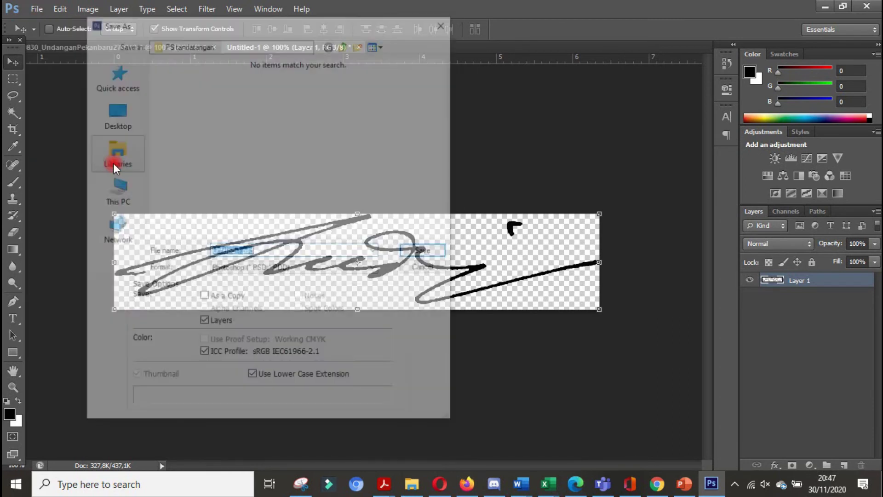
left_click(277, 270)
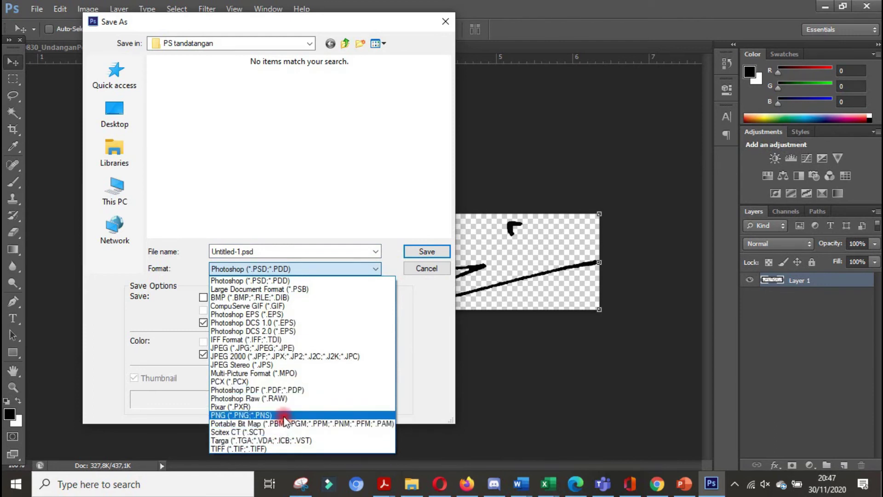
left_click(295, 306)
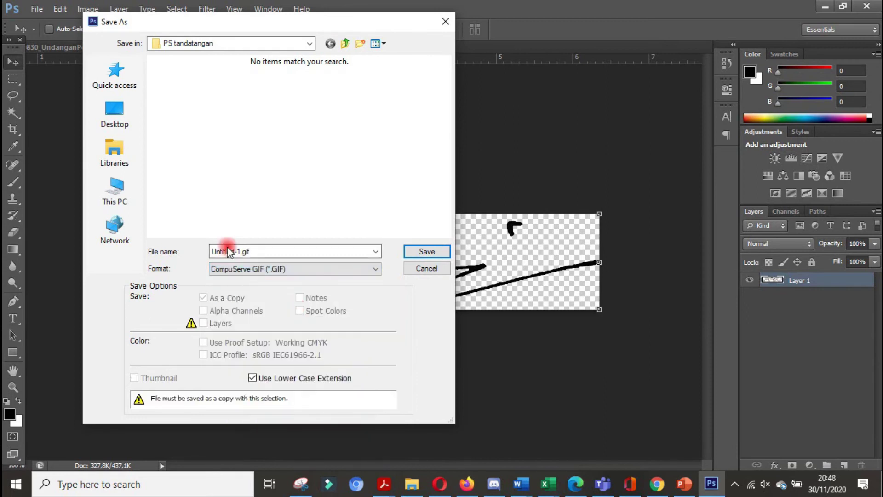
double_click(241, 251)
left_click(280, 241)
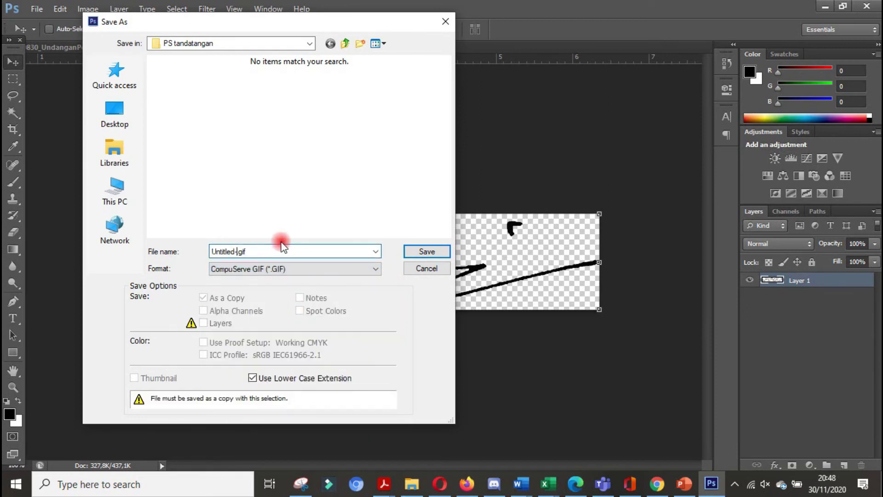
key("BackSpace")
key("BackSpace")
key("BackSpace")
key("BackSpace")
key("BackSpace")
key("BackSpace")
key("BackSpace")
key("BackSpace")
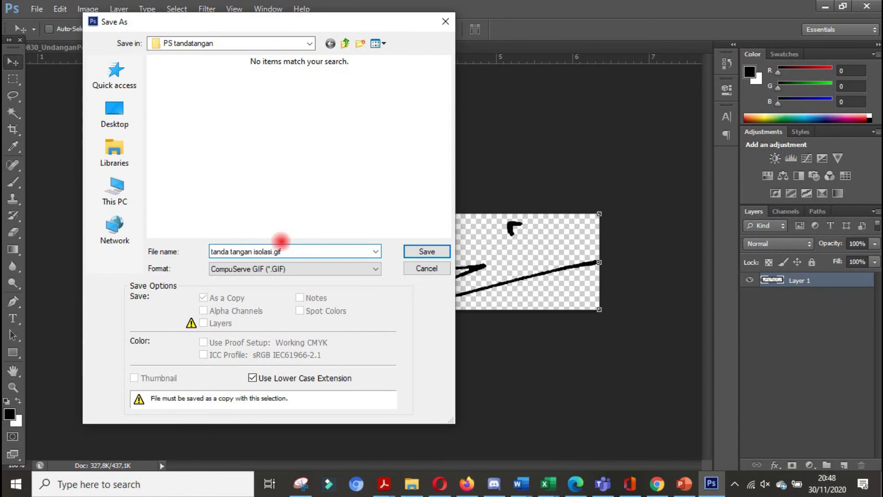
Save the GIF with a Local (Selective) palette of 256 colors, transparency and Normal row order
key("Return")
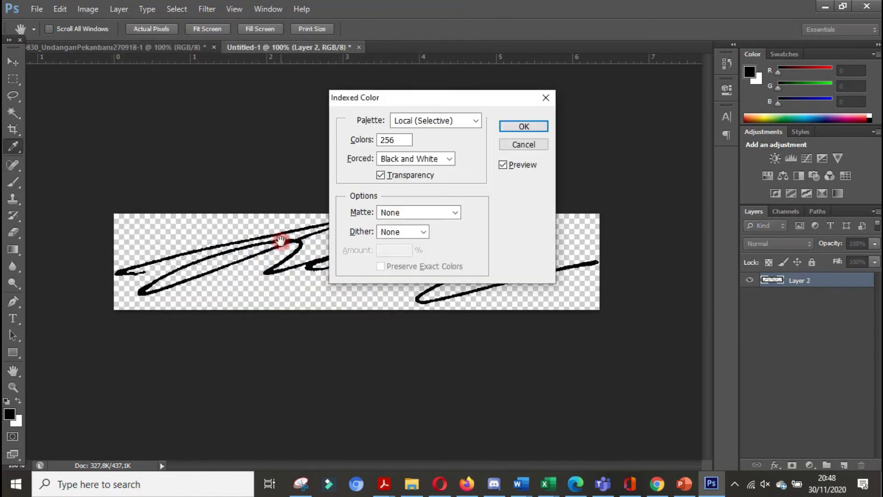
key("Return")
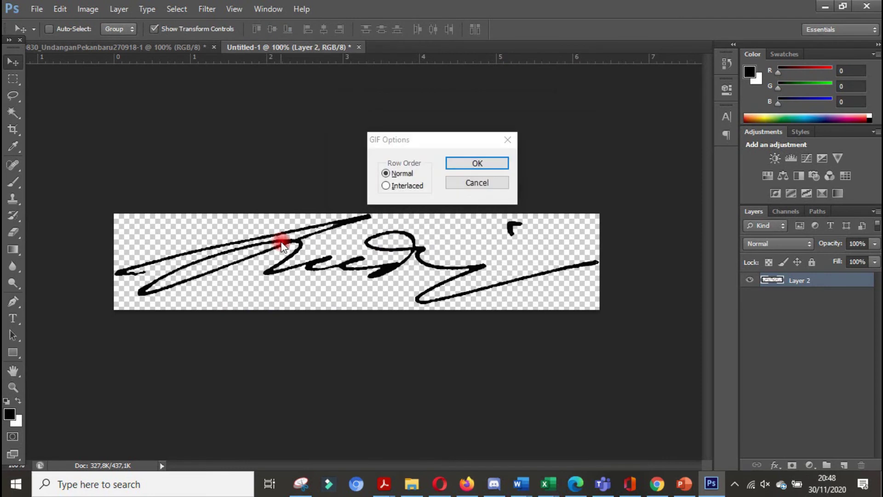
key("Return")
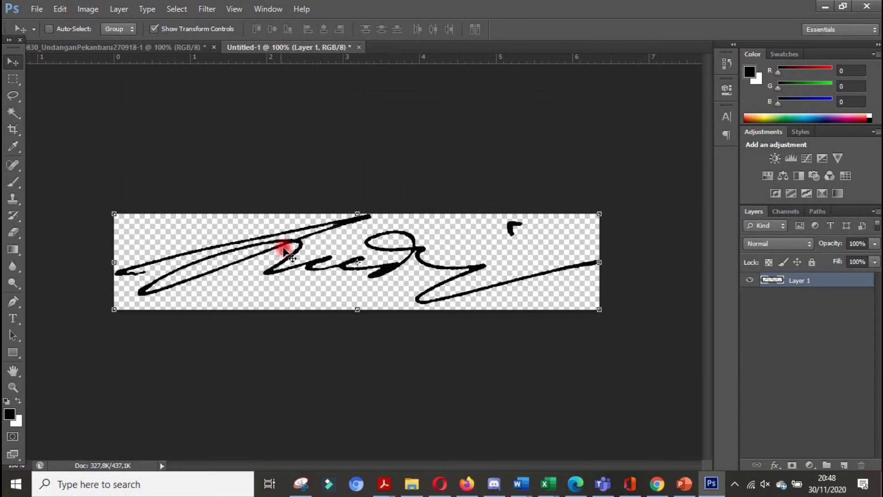
Switch to the blank Word document and enter the filler line "hablnsjdvjbvsnvbsnvvjbknskb mn", with a nickname on each of the two lines below
left_click(516, 477)
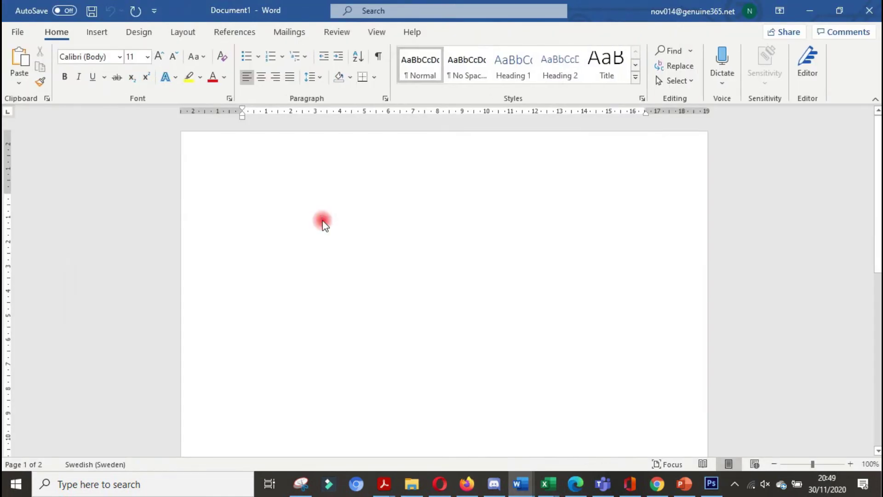
type("hablnsjdvjbv")
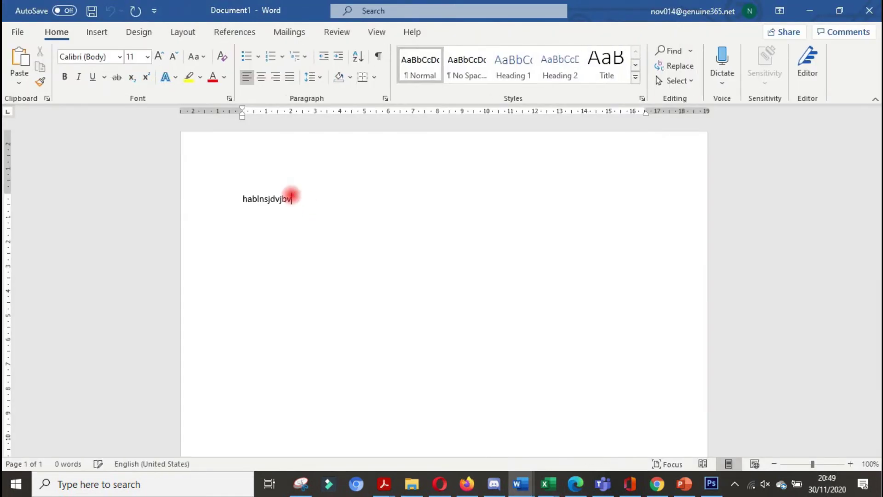
type("snvbsnvvjbknskb  mn")
key("Return")
type("m")
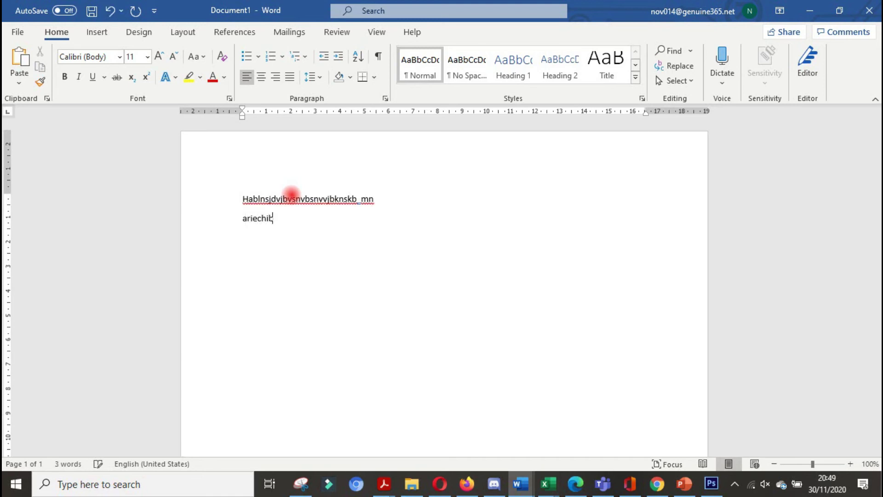
type("ariechibi")
key("Return")
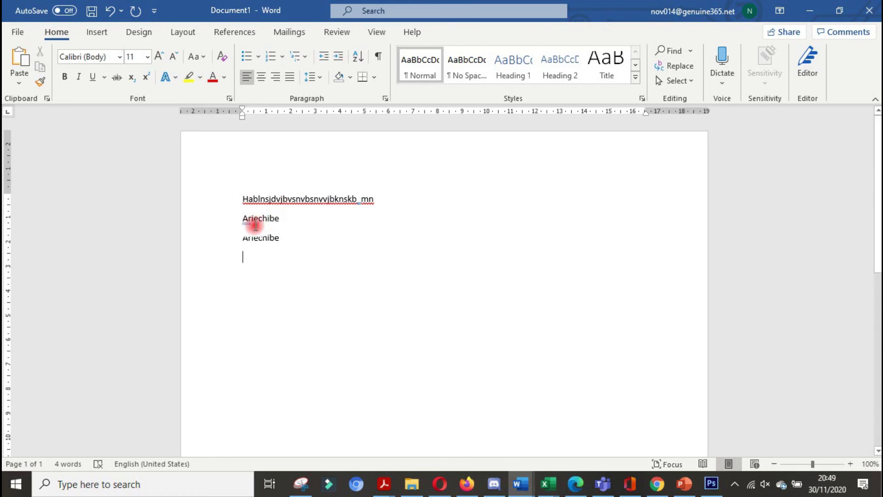
Stop automatic correction of the nickname on the second line and delete the autocorrected nickname on the third line
left_click(251, 228)
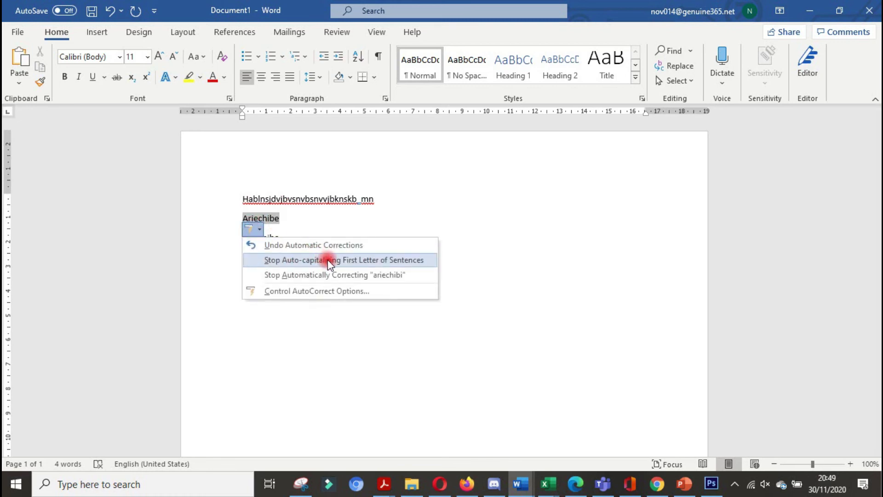
left_click(299, 275)
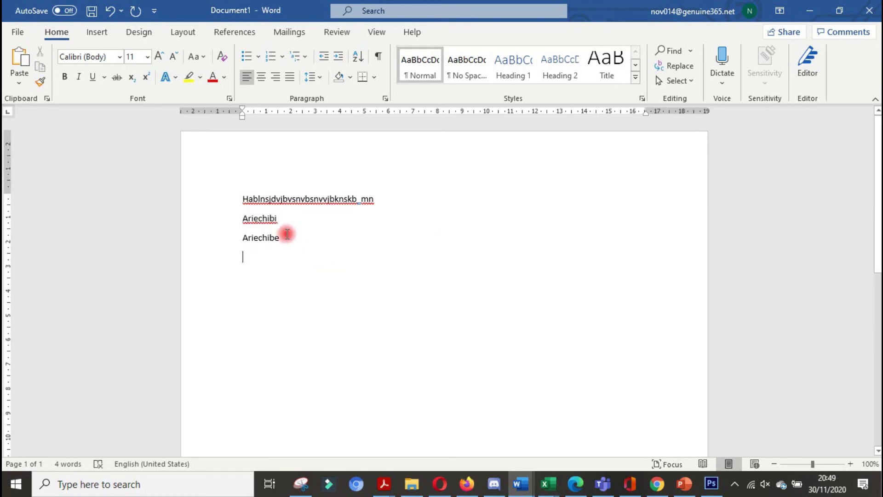
double_click(285, 234)
key("BackSpace")
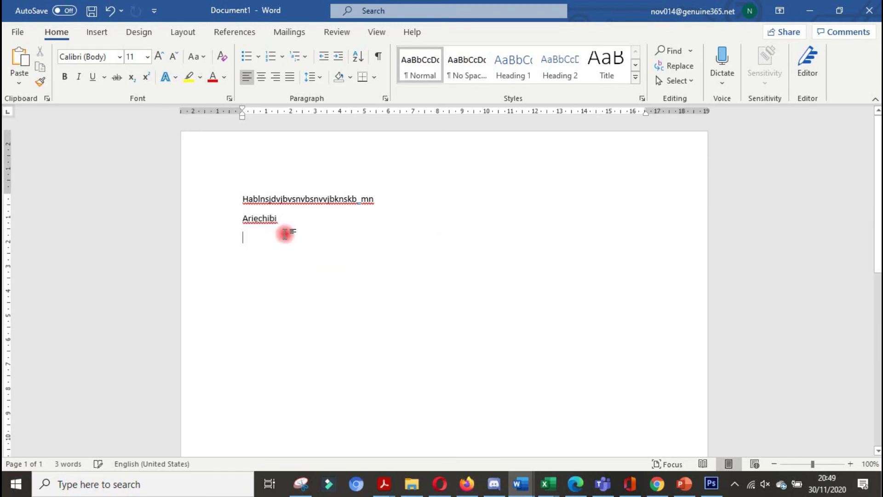
key("ctrl+z")
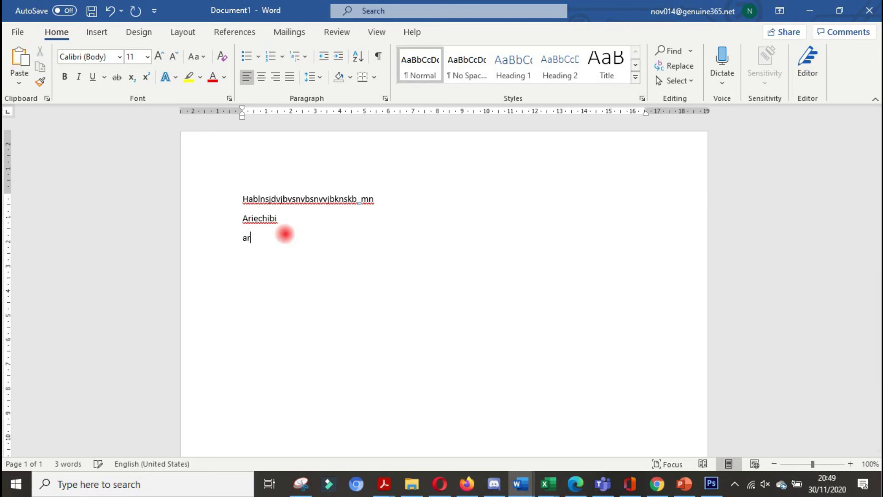
Enter the nickname on three more lines below the existing one
type("ariechibi")
key("Return")
type("ariechibi")
key("Return")
type("ari")
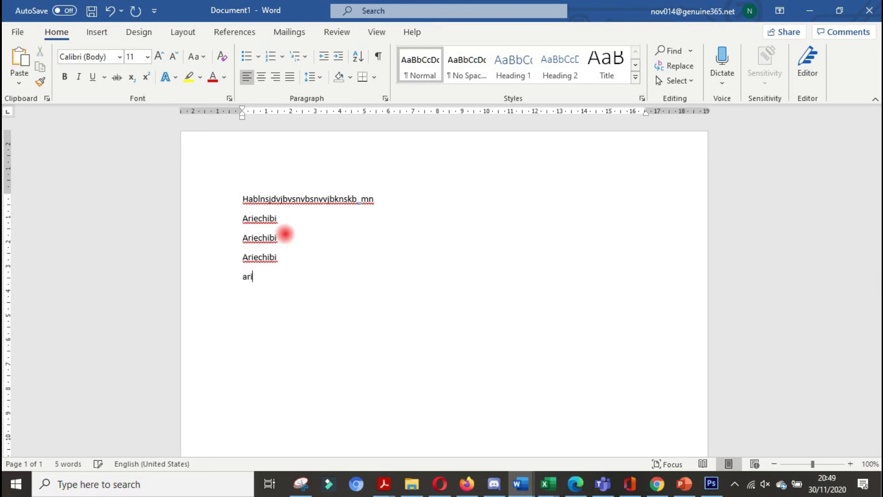
type("echibi")
key("Return")
Insert the picture "tanda tangan isolasi.gif" from this device's recent files below the nickname lines
left_click(108, 33)
left_click(134, 66)
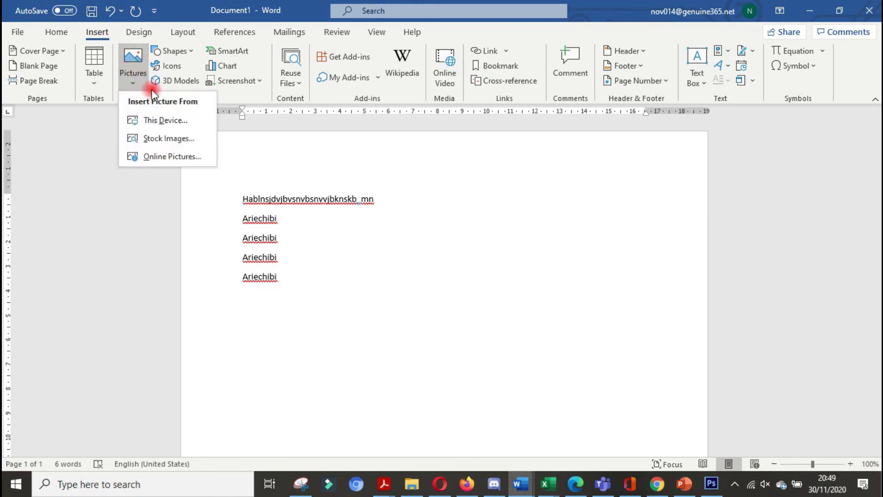
left_click(180, 129)
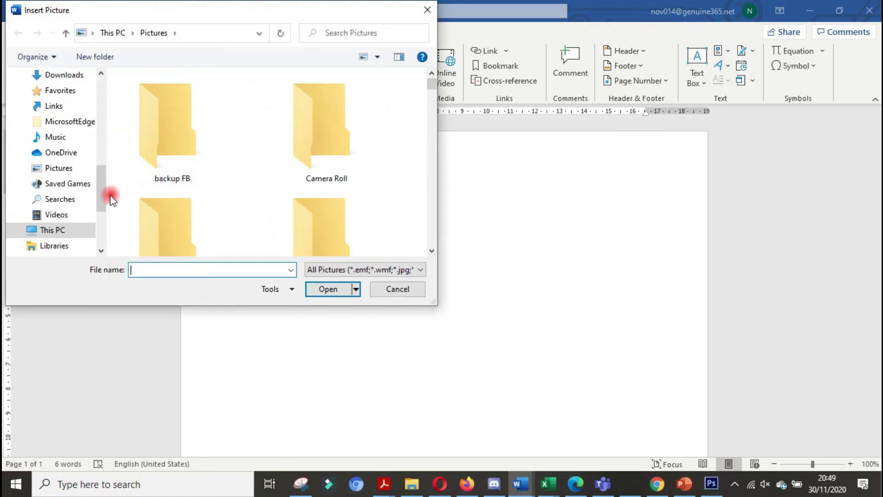
left_click_drag(103, 201, 68, 82)
left_click(68, 81)
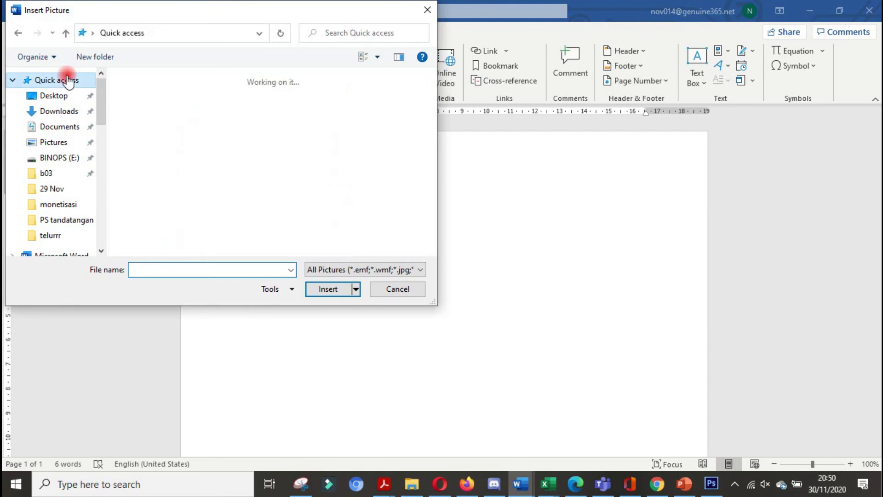
scroll(233, 177, "down", 3)
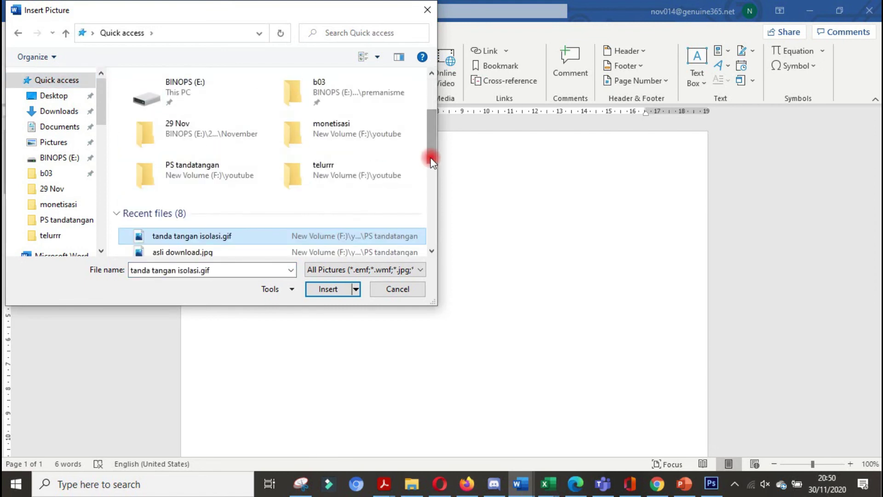
left_click(330, 289)
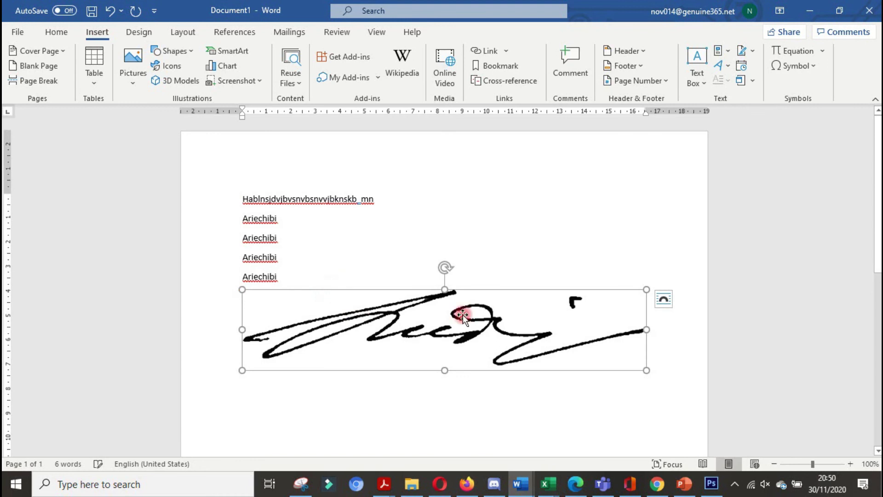
Shrink the signature picture proportionally to about 8.7 cm wide and 1.7 cm high
left_click(647, 370)
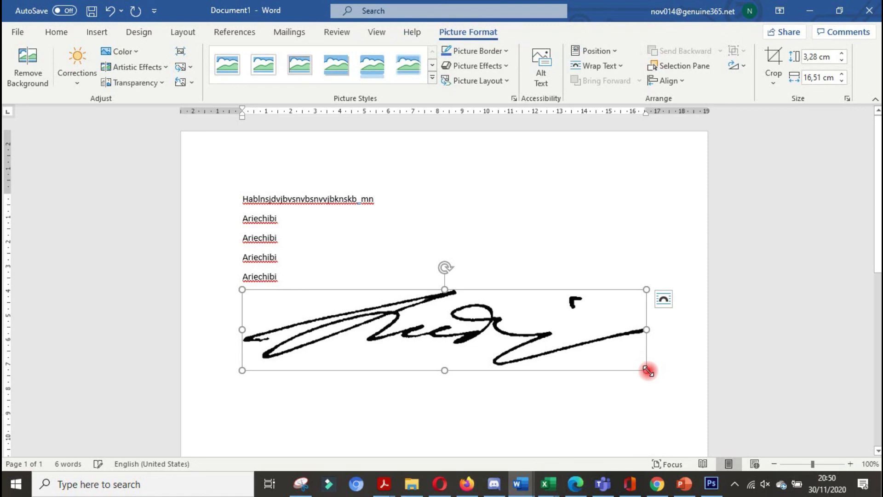
left_click_drag(647, 371, 562, 332)
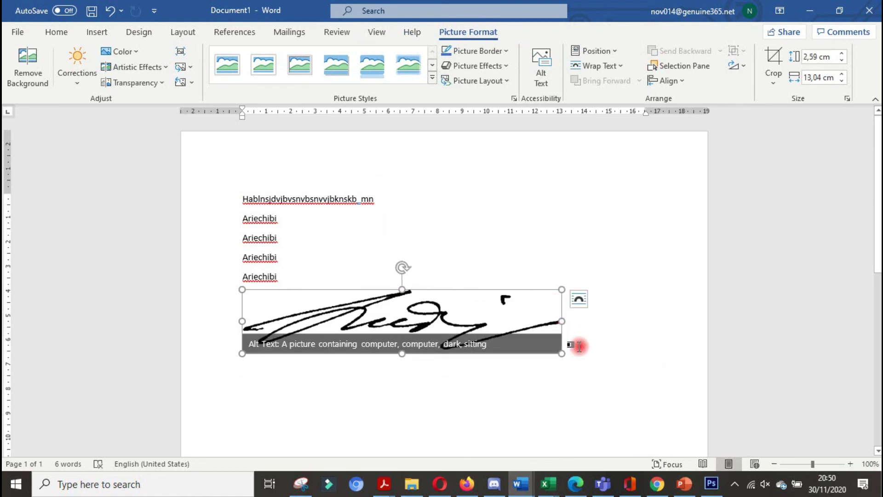
left_click(614, 359)
left_click(511, 317)
mouse_move(562, 353)
left_mouse_down()
mouse_move(518, 331)
mouse_move(455, 332)
left_mouse_up()
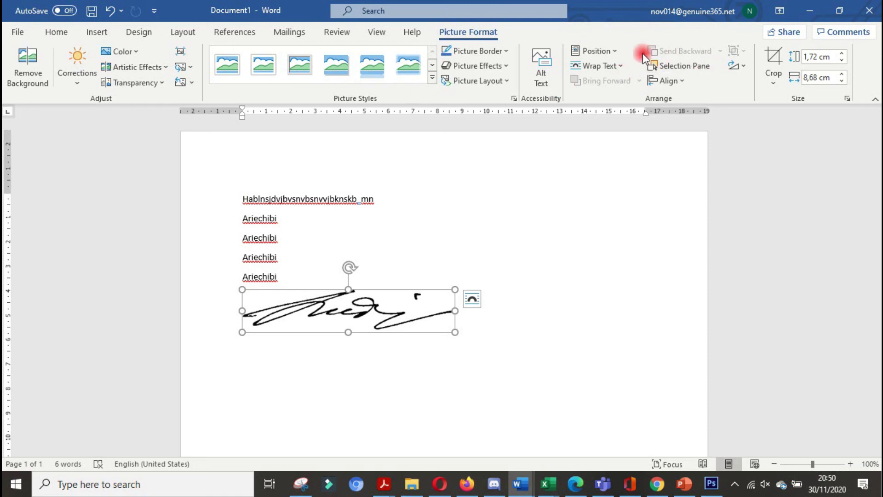
Set the signature picture's text wrapping to In Front of Text
left_click(616, 51)
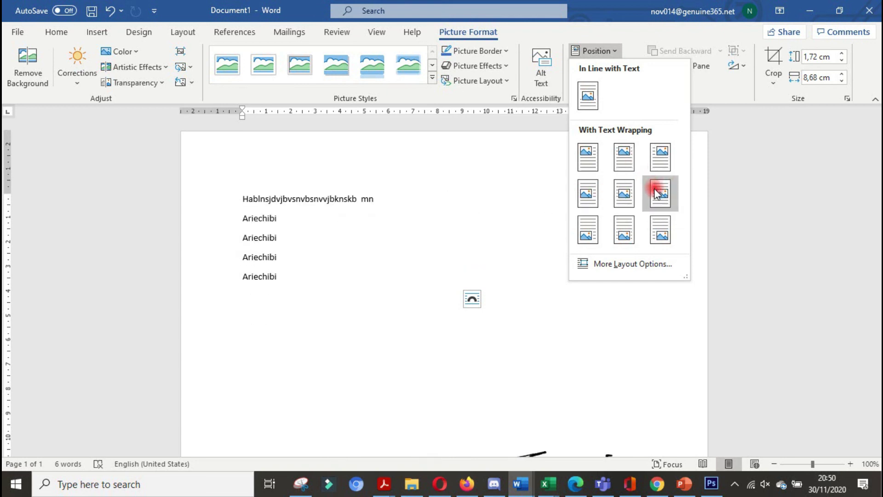
left_click(523, 158)
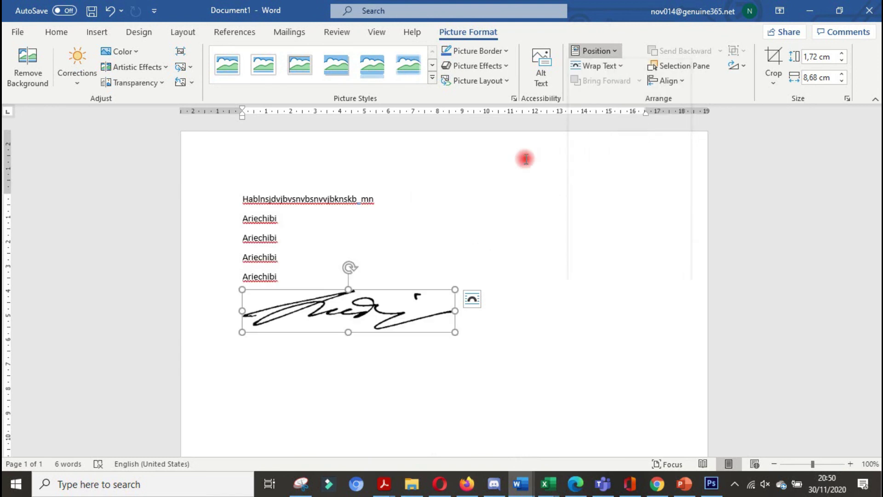
left_click(621, 67)
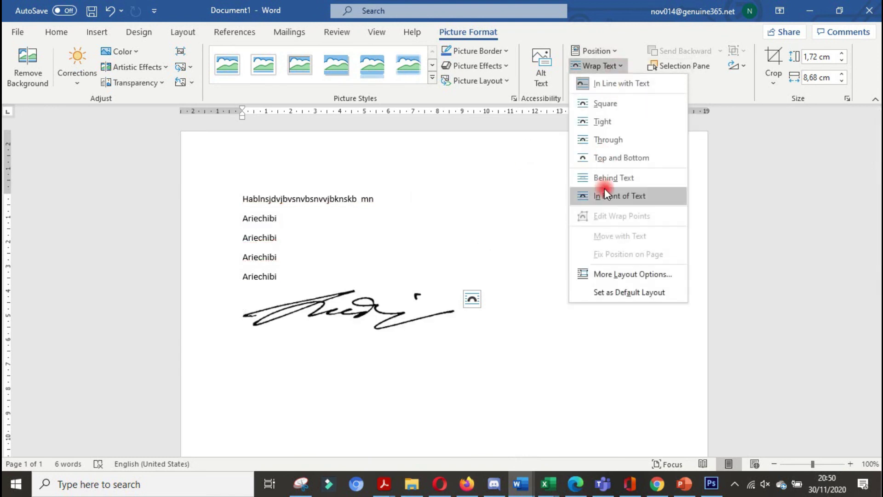
left_click(608, 197)
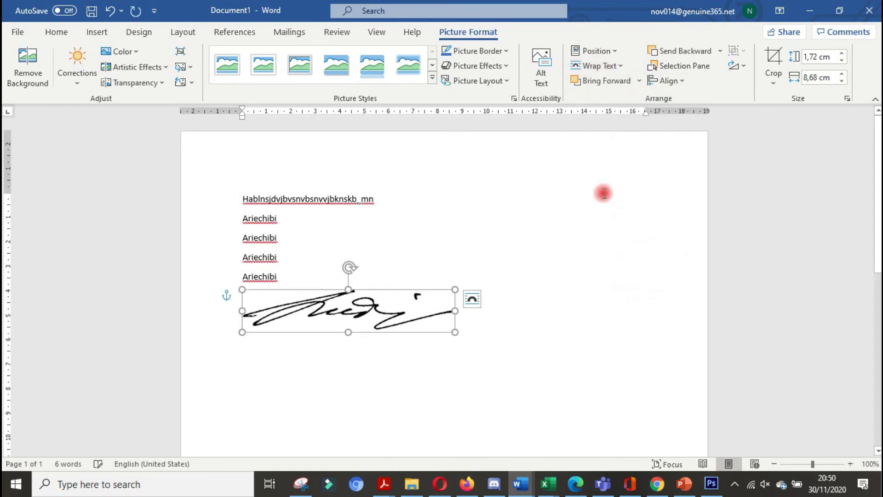
Move the signature over the first two lines of text and deselect it
mouse_move(371, 295)
left_mouse_down()
mouse_move(347, 244)
mouse_move(327, 234)
mouse_move(345, 194)
mouse_move(317, 166)
left_mouse_up()
mouse_move(325, 207)
left_mouse_down()
mouse_move(330, 244)
mouse_move(327, 213)
mouse_move(340, 189)
mouse_move(339, 228)
mouse_move(350, 241)
mouse_move(392, 235)
mouse_move(367, 234)
mouse_move(357, 224)
mouse_move(357, 173)
mouse_move(361, 192)
mouse_move(395, 178)
mouse_move(293, 174)
mouse_move(394, 181)
mouse_move(381, 201)
left_mouse_up()
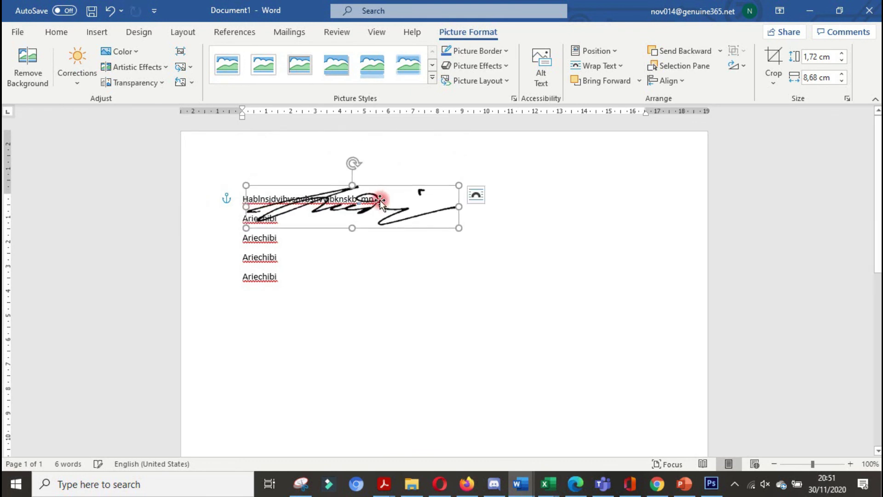
left_click(533, 336)
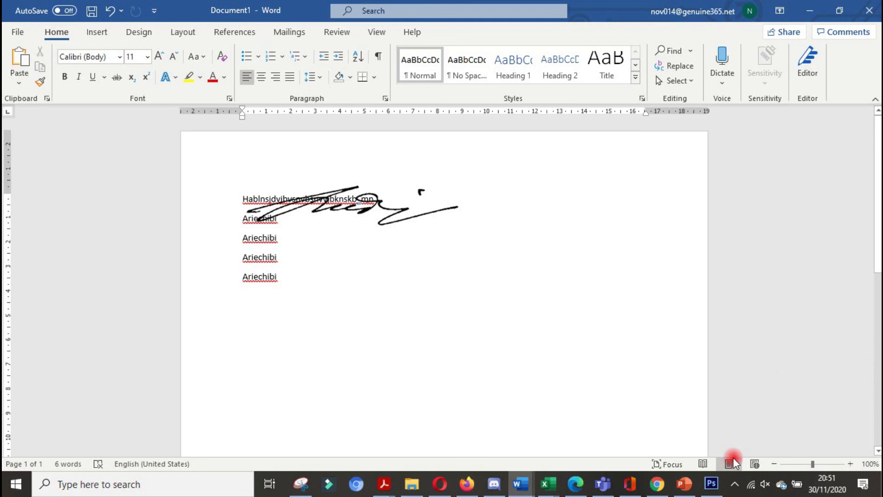
left_click(734, 485)
left_click(765, 433)
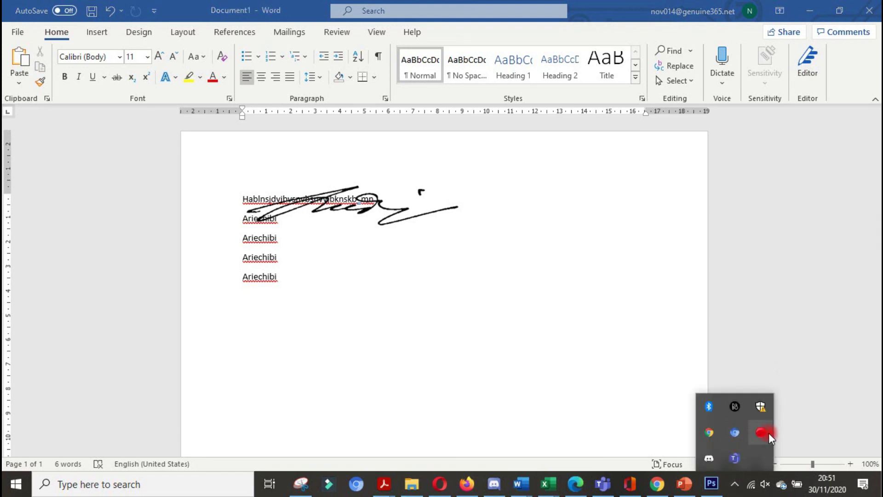
left_click(422, 291)
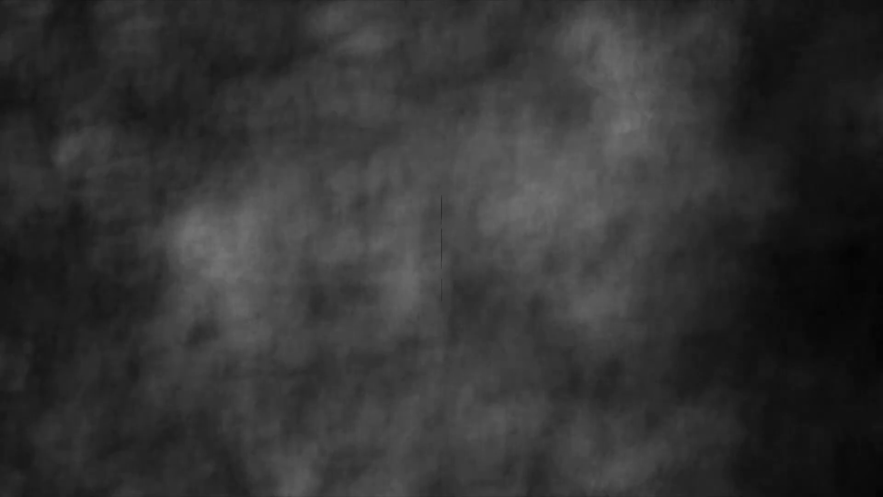